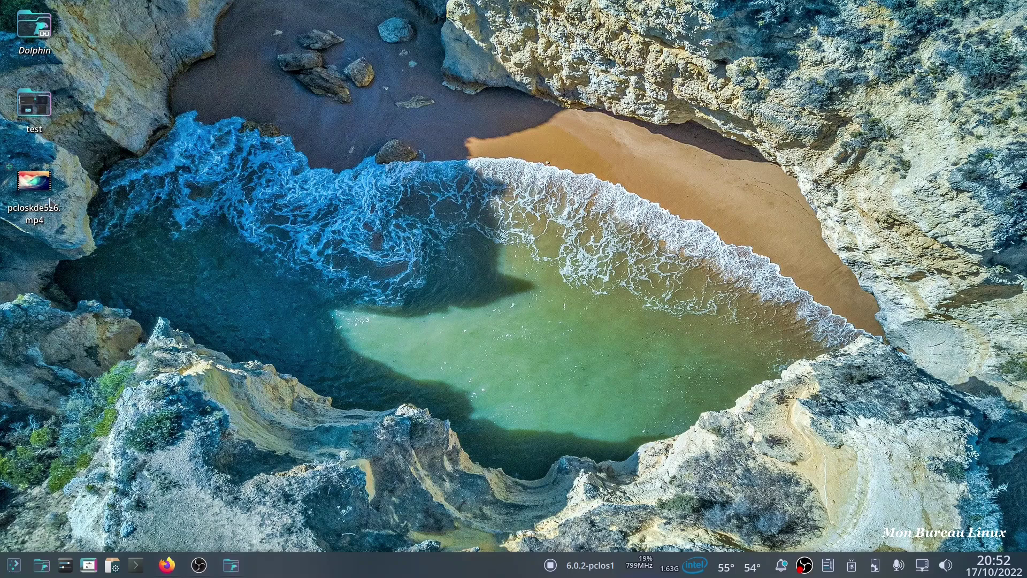
Preview the desktop video pcloskde526.mp4 in the mpv media player and close the player.
right_click(33, 188)
mouse_move(196, 209)
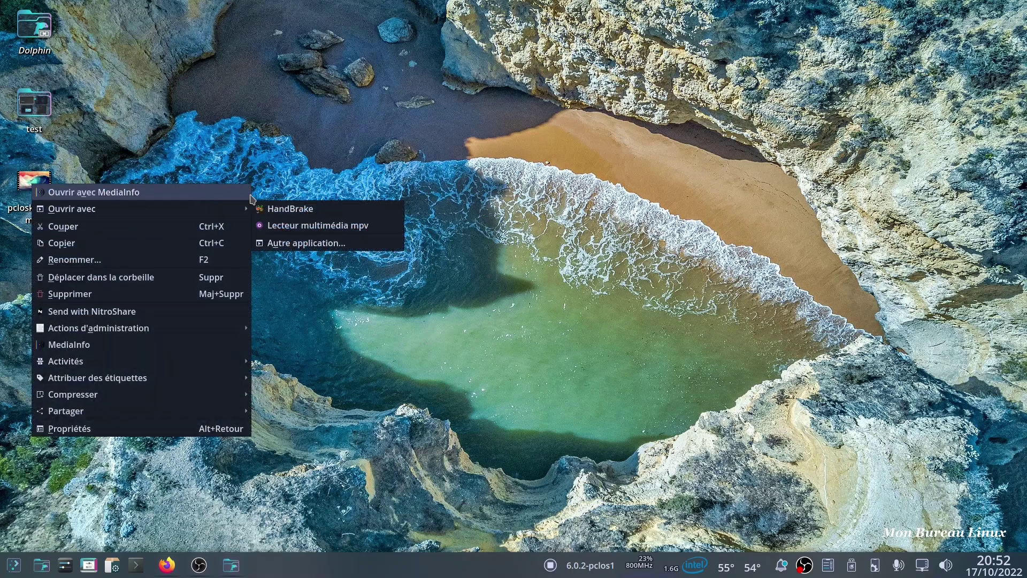
click(274, 229)
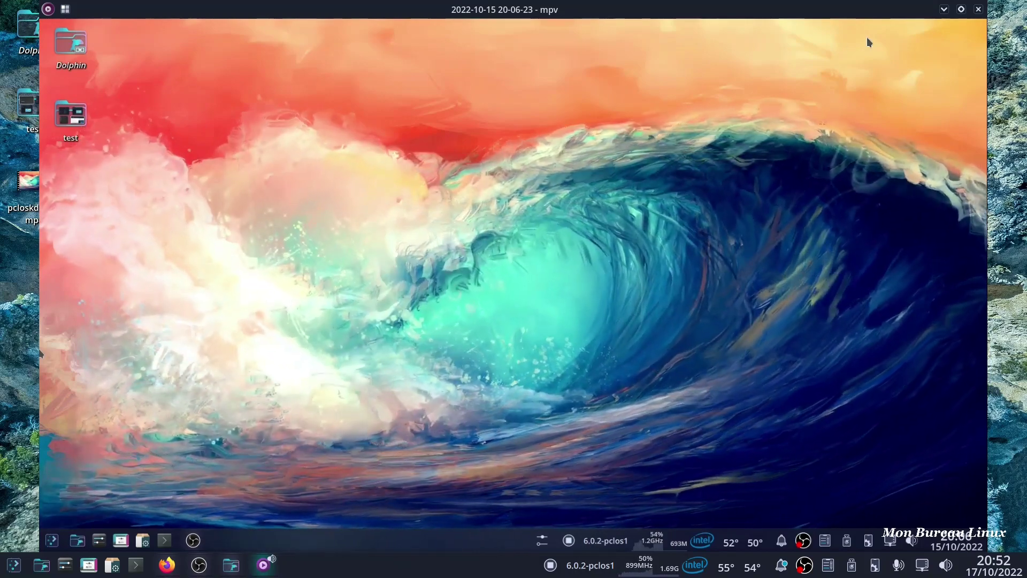
click(977, 9)
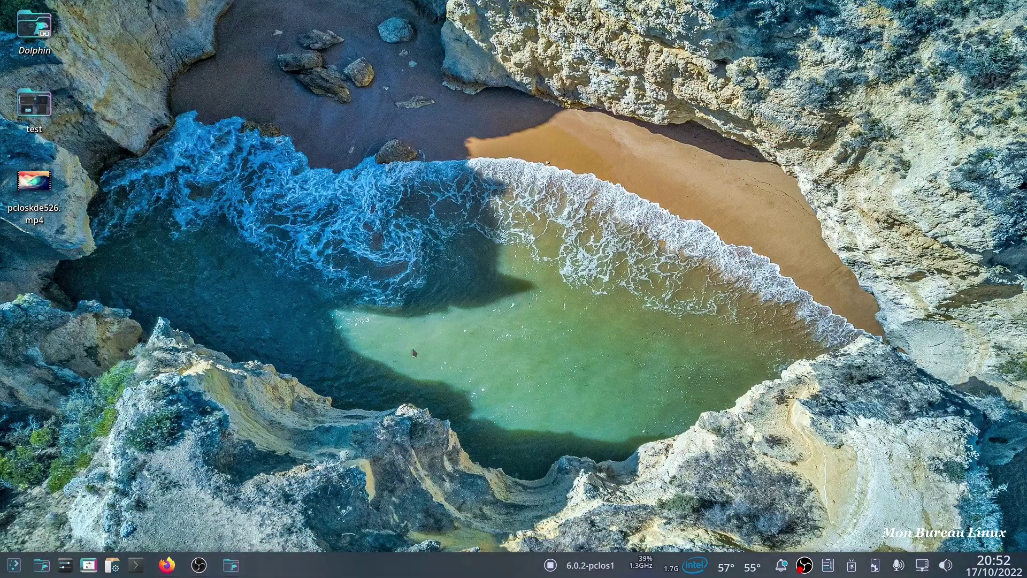
Switch to Firefox and browse the live wallpapers offered on livewallpapers4free.com and Pixabay.
click(166, 566)
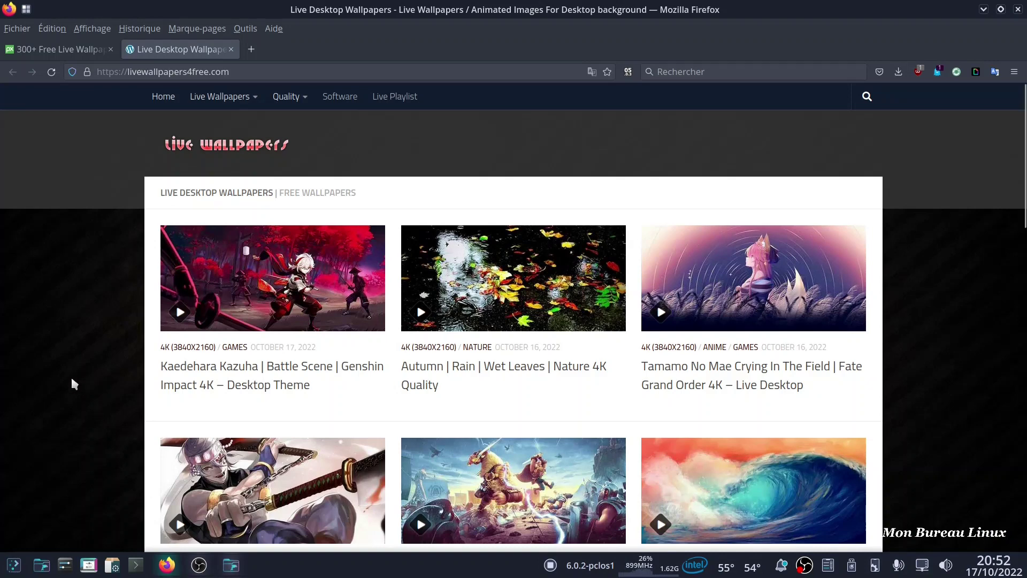
scroll(69, 370, down, 3)
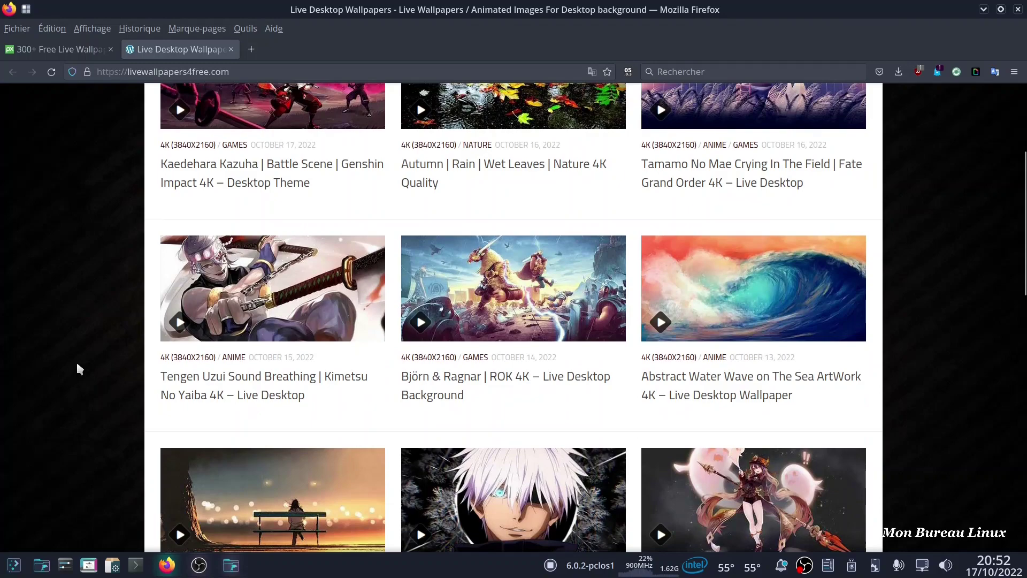
click(58, 50)
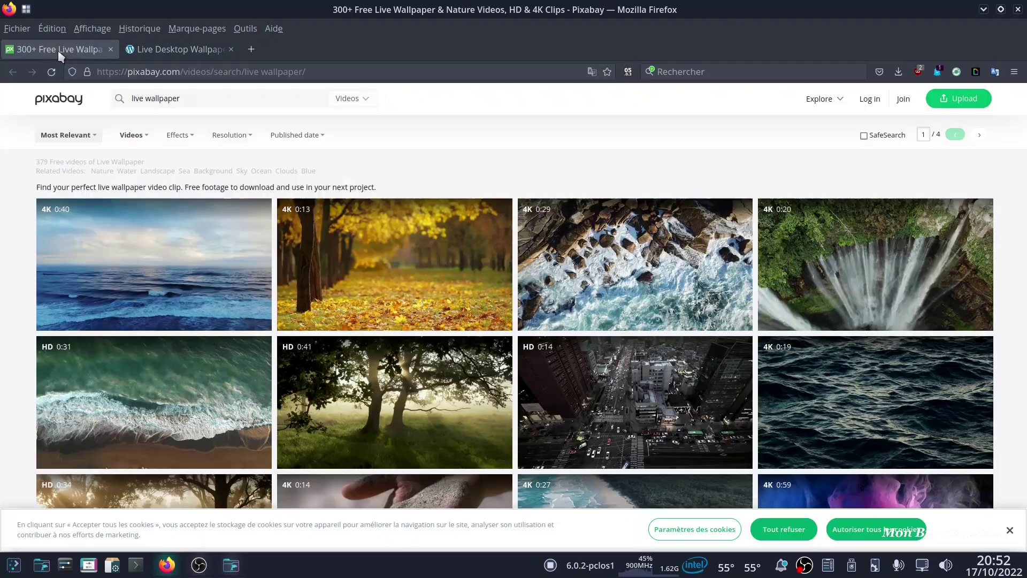
scroll(119, 401, down, 4)
scroll(119, 403, up, 5)
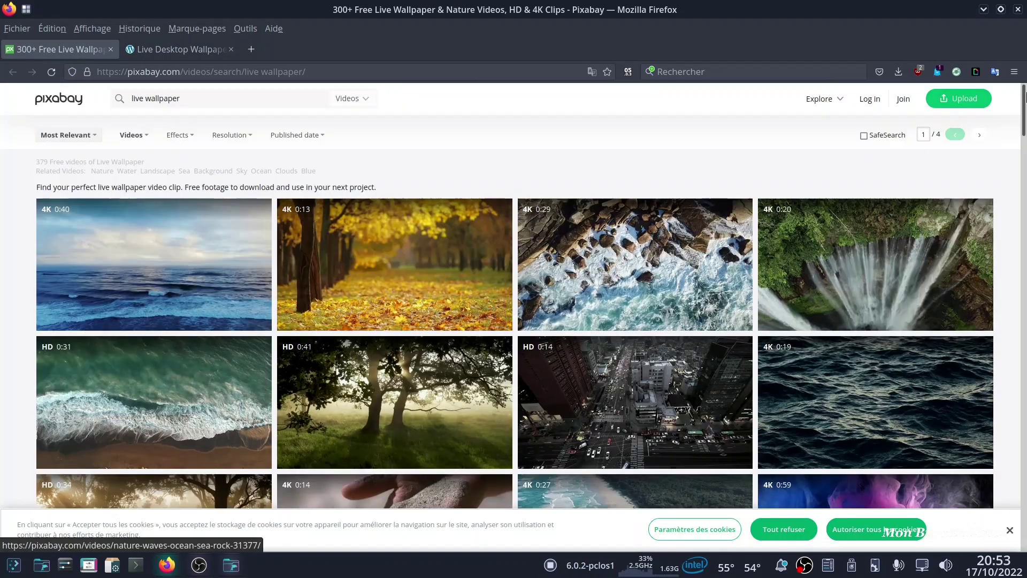
click(983, 12)
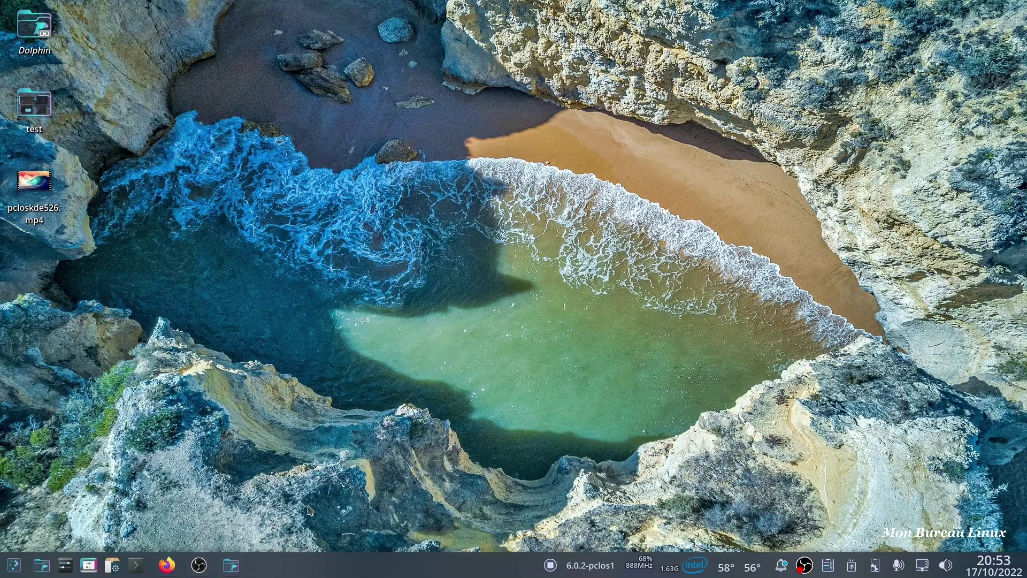
Check the downloaded wallpaper videos in the fondecrananime folder.
click(235, 566)
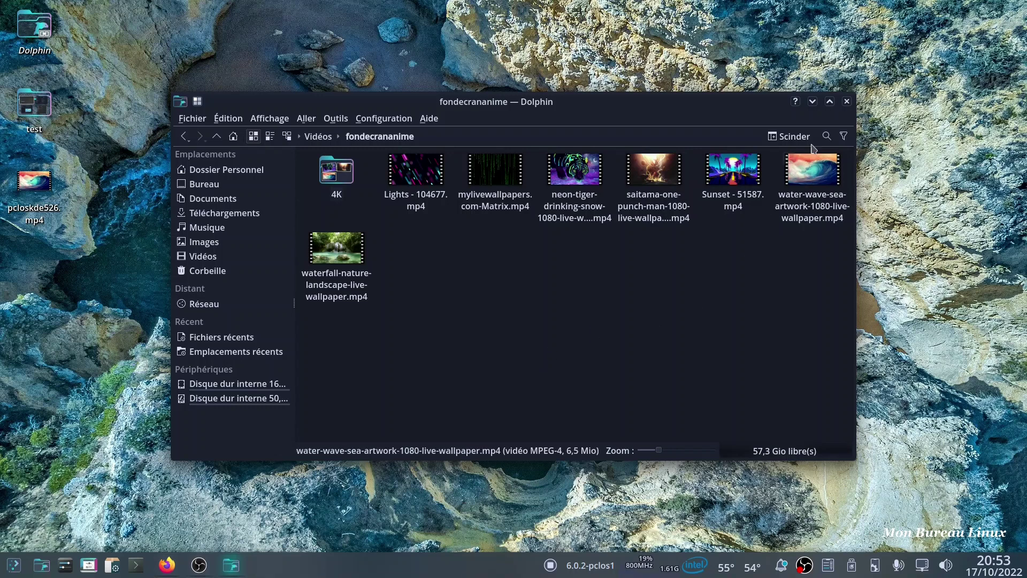
click(812, 101)
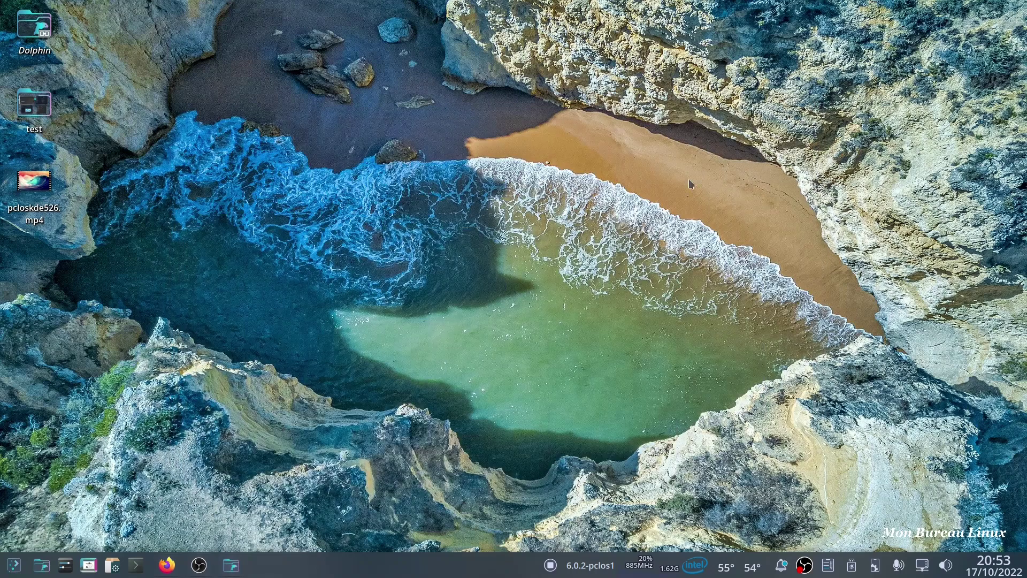
Open the system settings, view the system information page, and return to the quick settings.
click(65, 564)
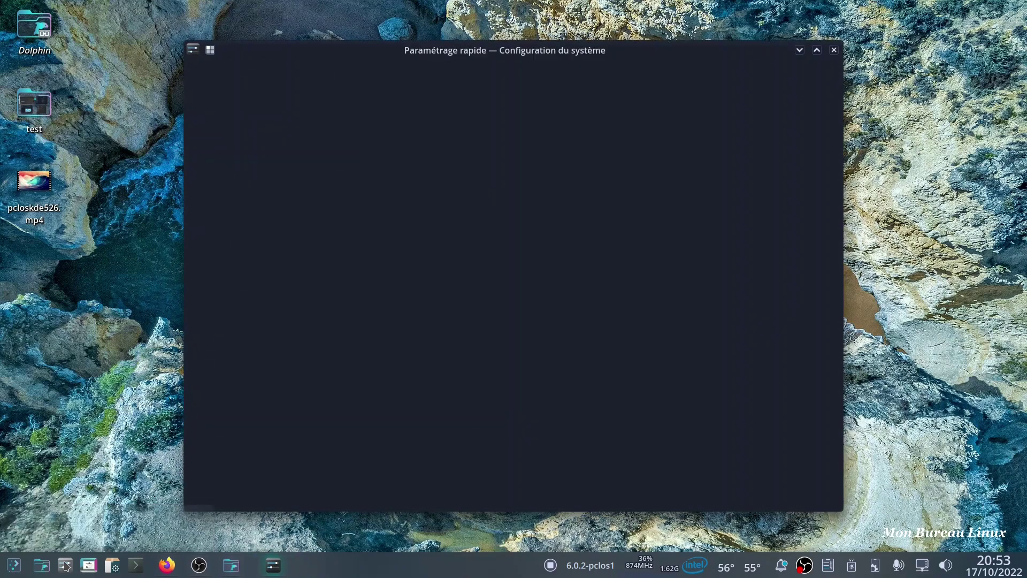
click(259, 439)
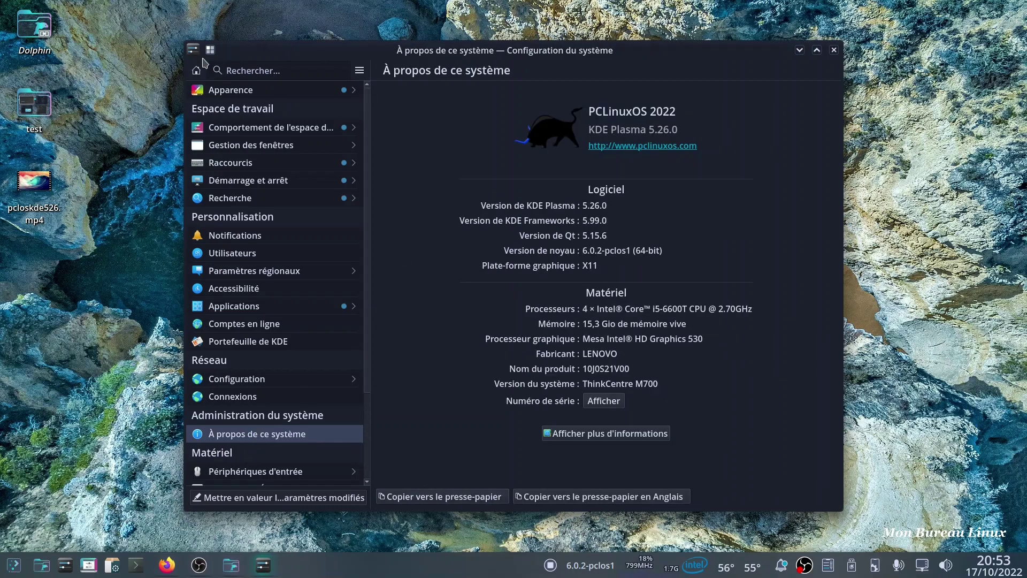
click(201, 74)
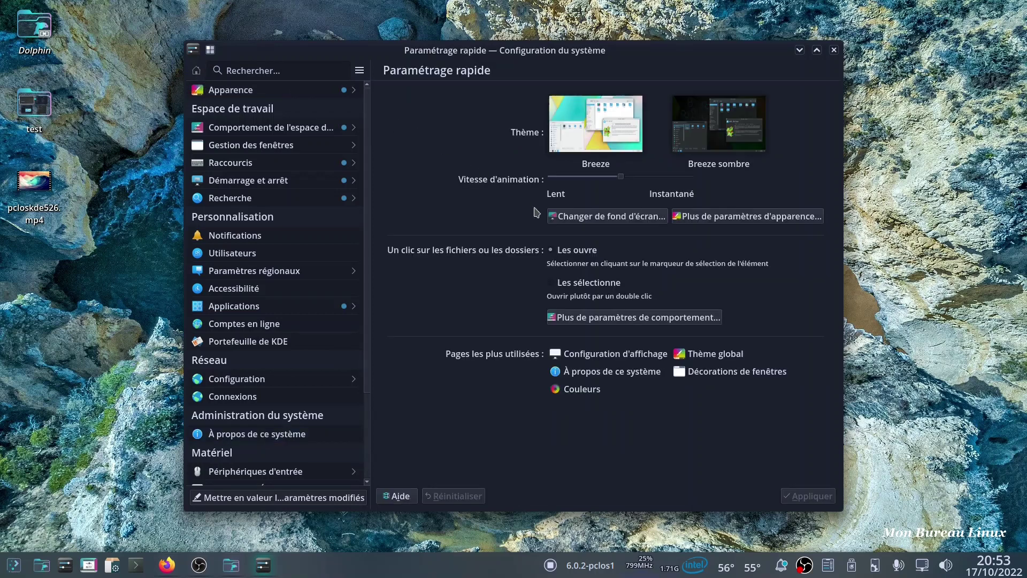
Open the desktop wallpaper settings and search the downloadable wallpaper plugins for "smart" to locate Smart Video Wallpaper.
click(583, 216)
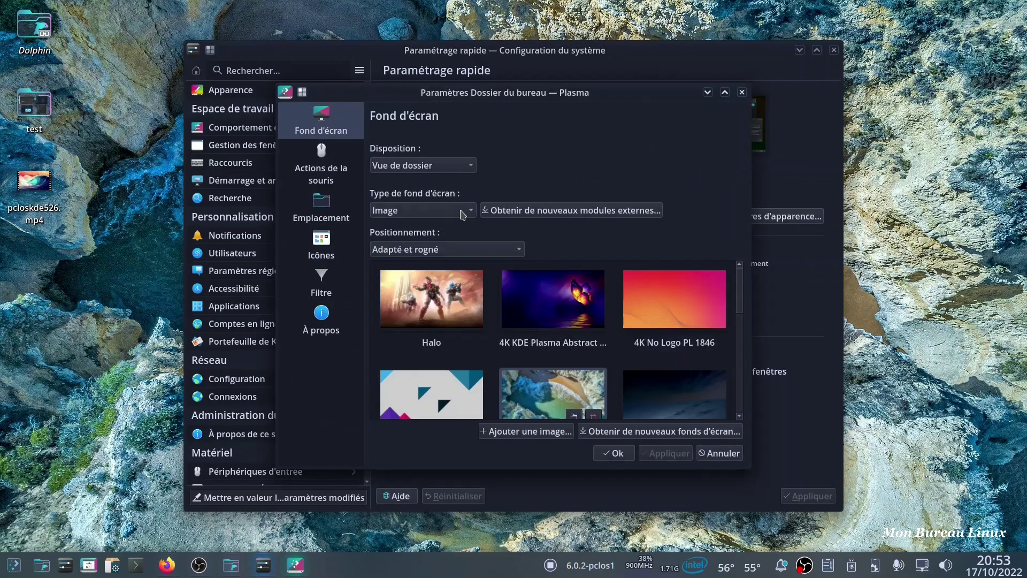
click(532, 213)
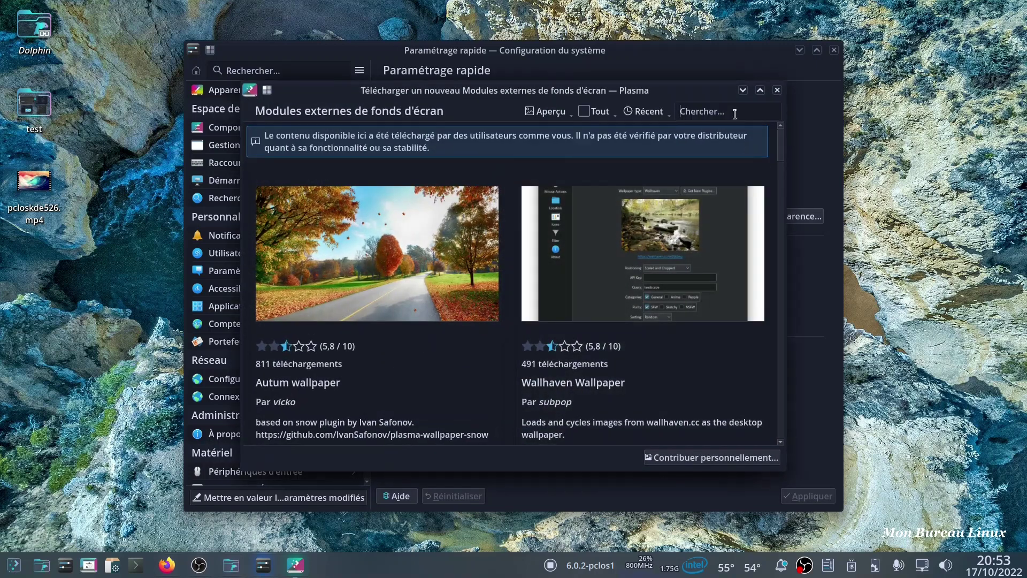
text(smart)
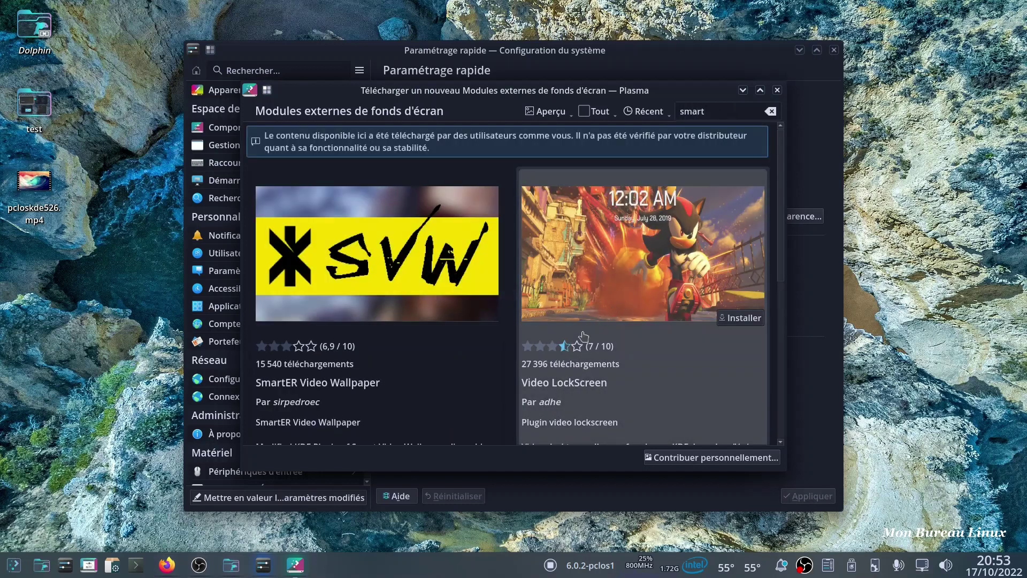
scroll(580, 344, down, 5)
scroll(579, 344, down, 3)
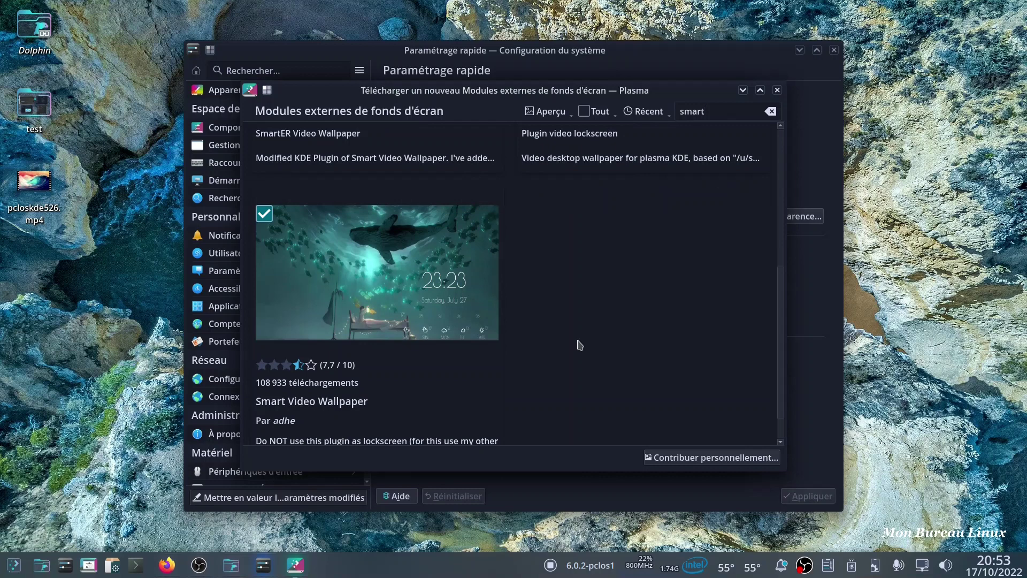
click(777, 90)
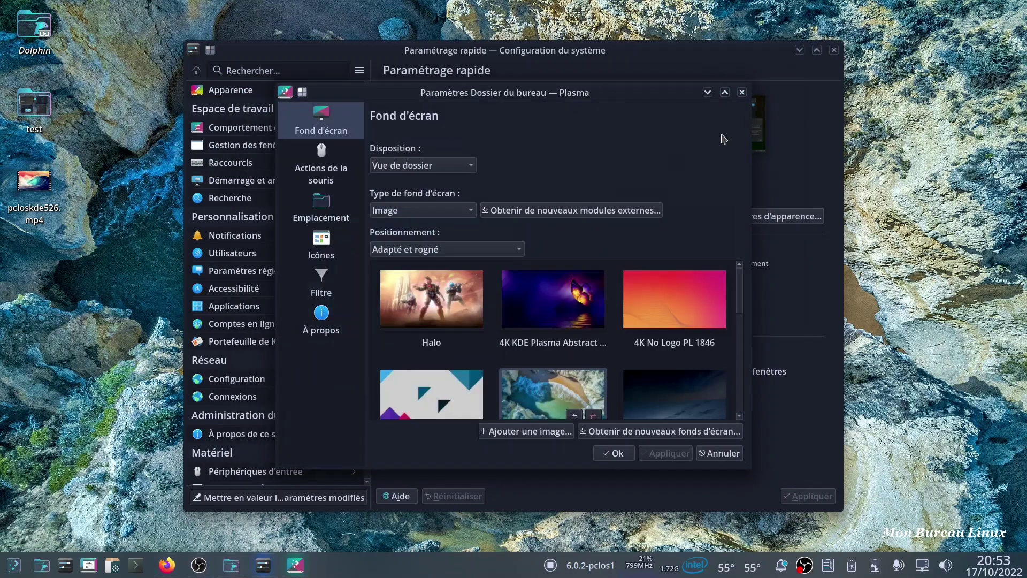
Set the wallpaper type to Smart video wallpaper, apply it with the waterfall nature video, and minimize the settings windows.
click(409, 210)
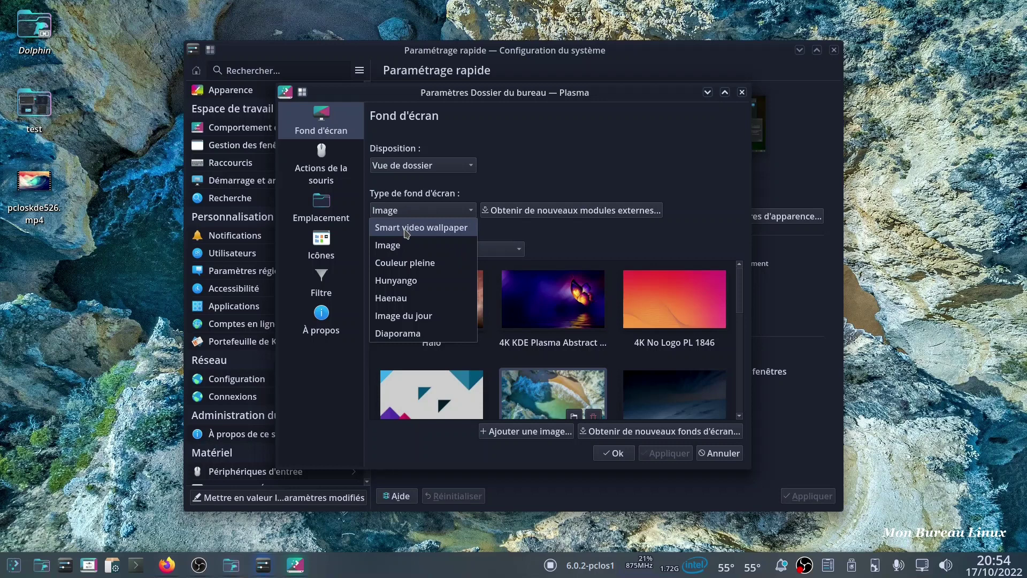
click(406, 229)
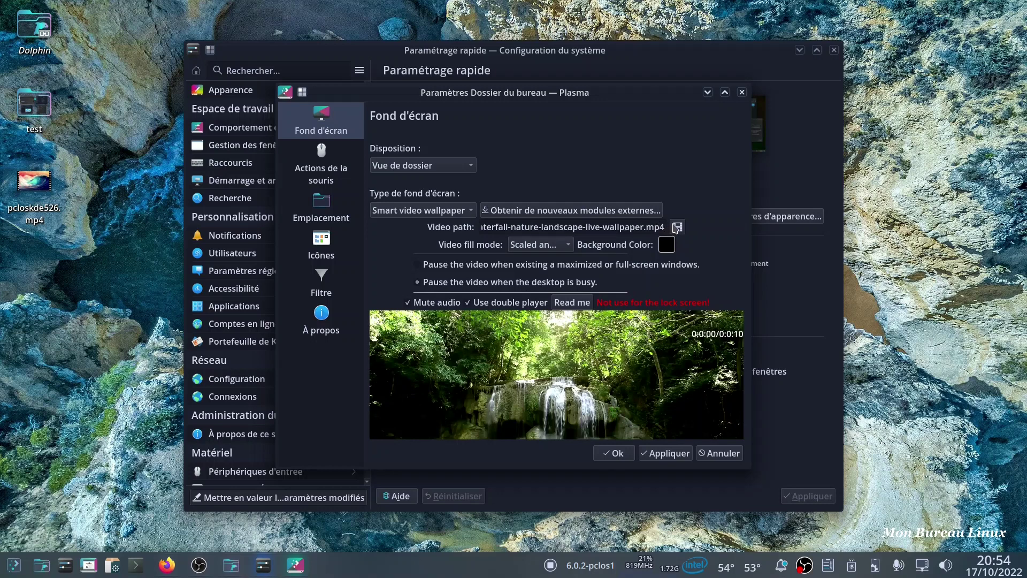
click(683, 459)
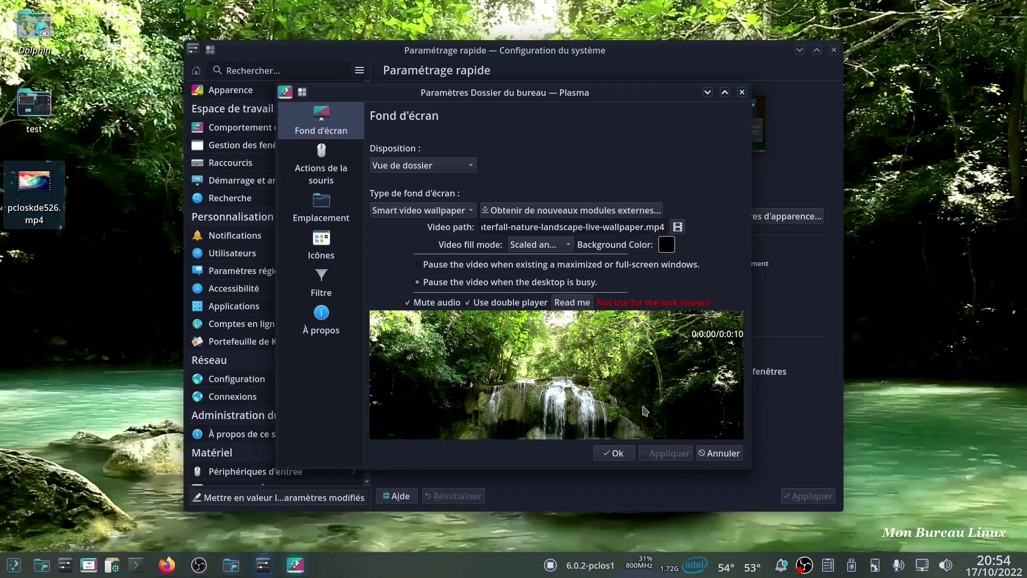
click(128, 474)
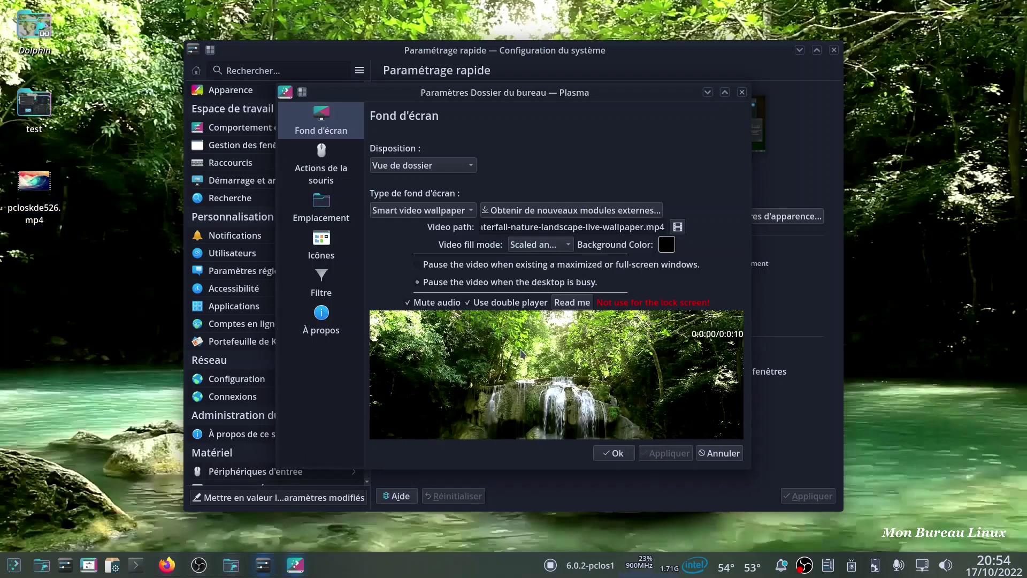
click(708, 93)
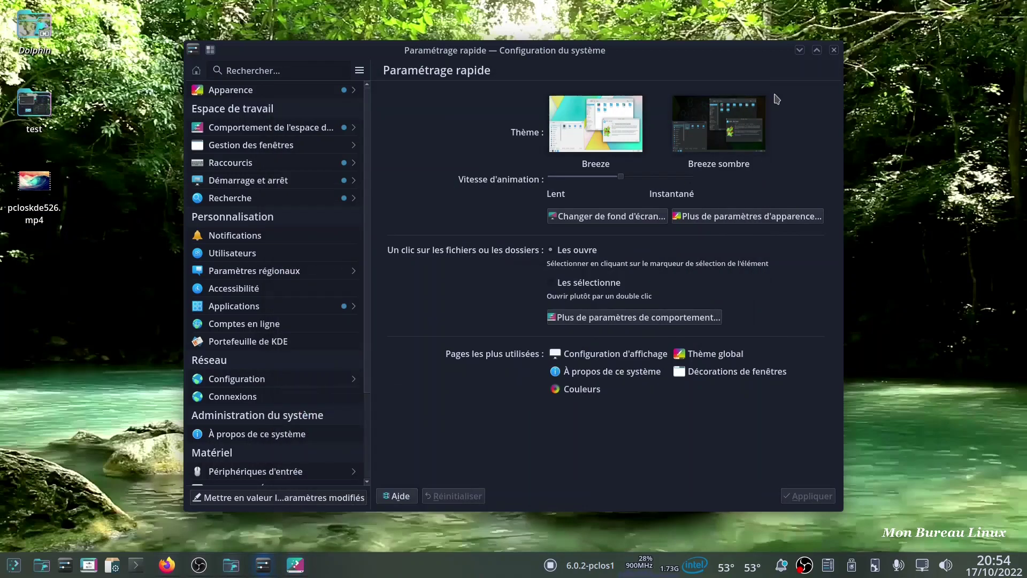
click(801, 51)
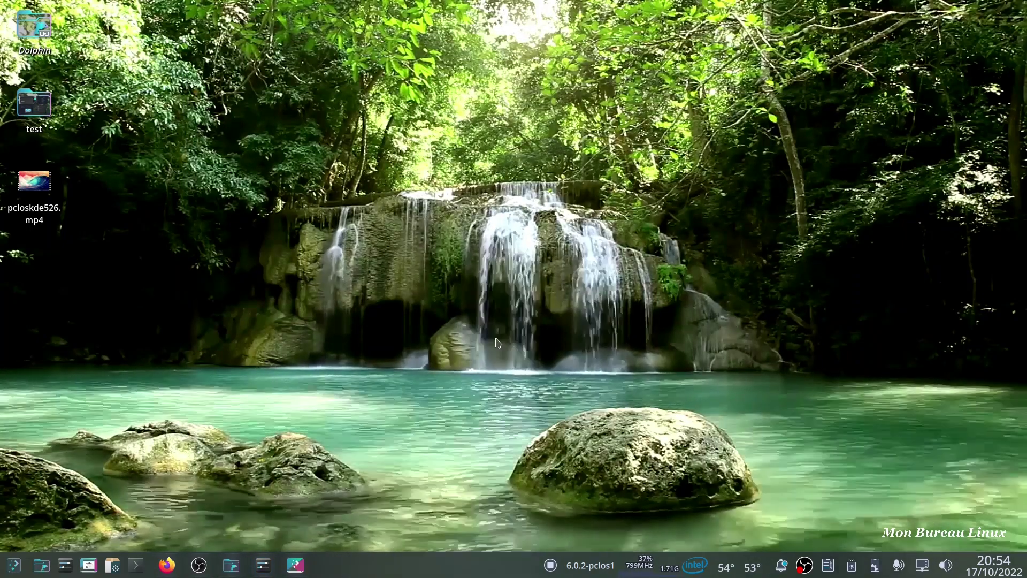
Set mylivewallpapers.com-Matrix.mp4 from the fondecrananime videos folder as the video wallpaper and apply it.
click(295, 565)
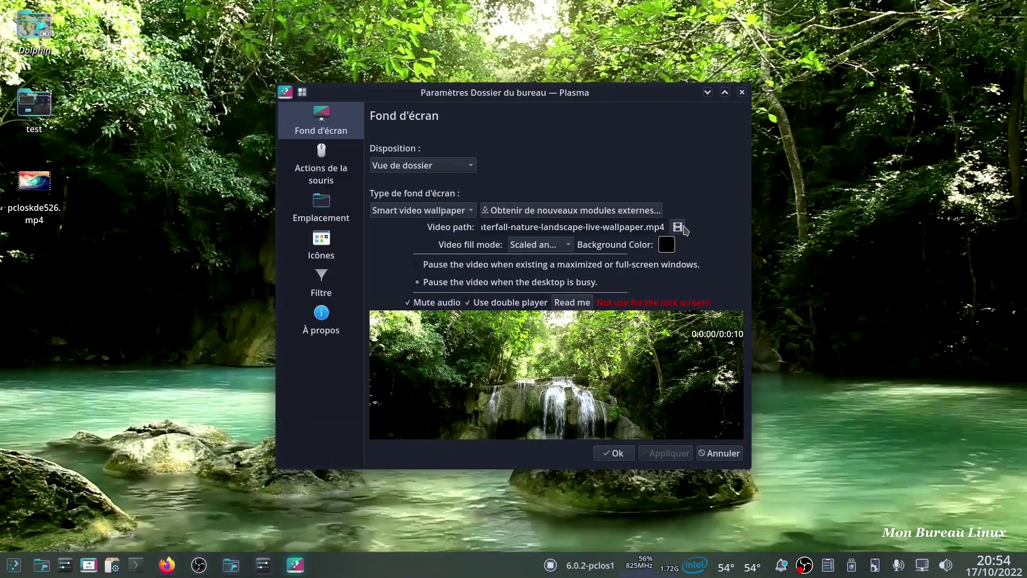
click(677, 227)
click(236, 177)
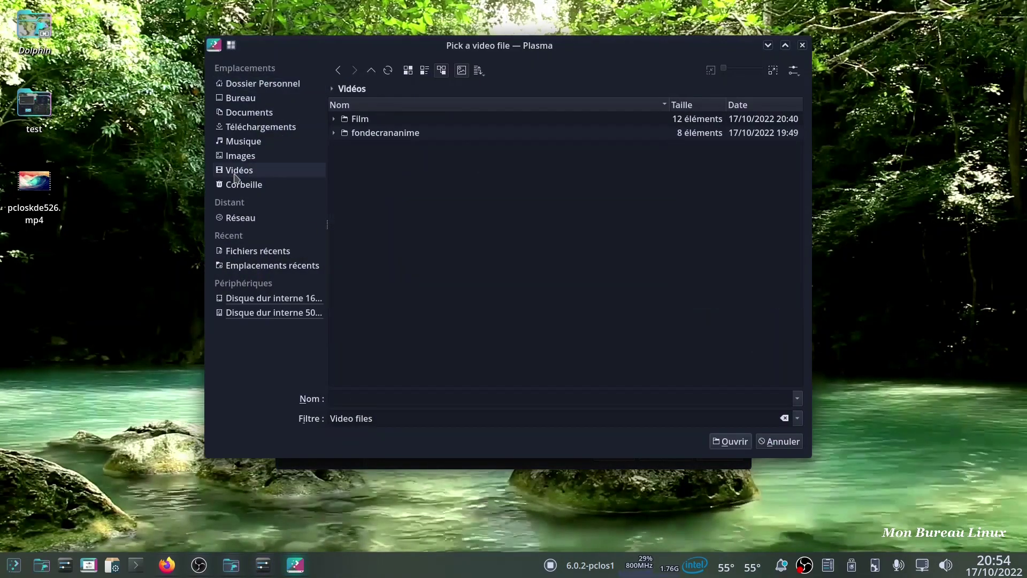
double_click(370, 134)
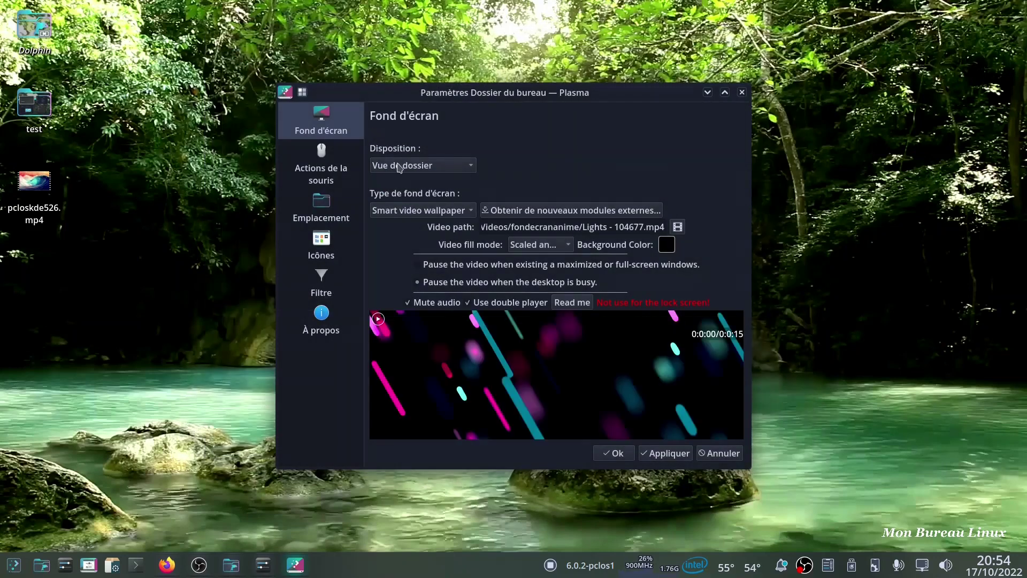
click(677, 227)
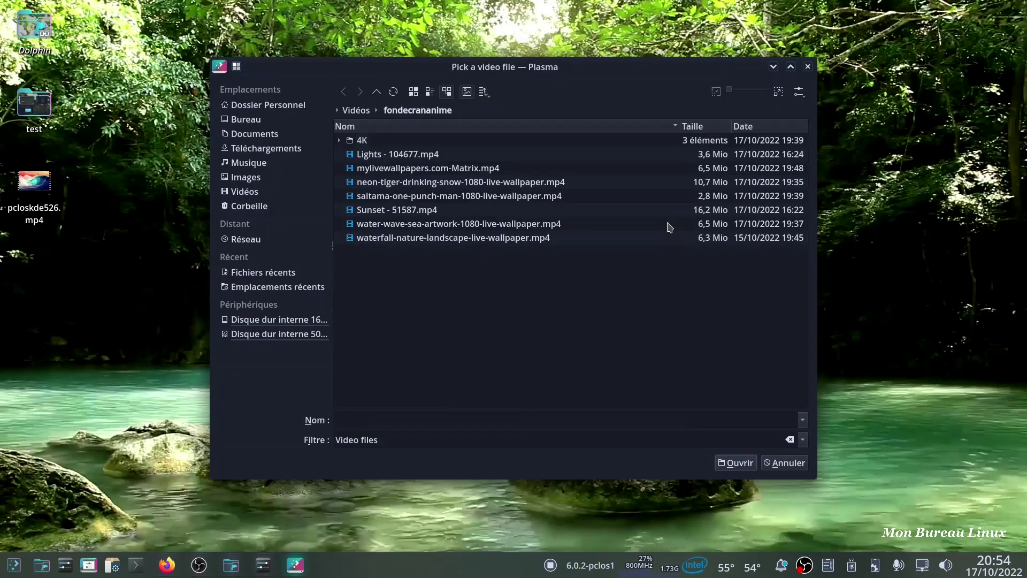
double_click(465, 170)
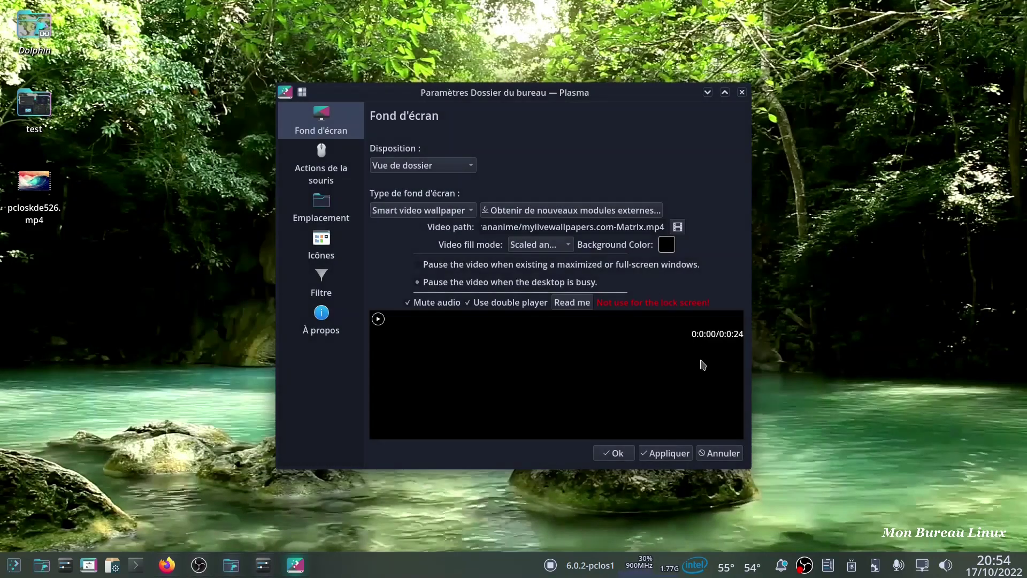
click(662, 454)
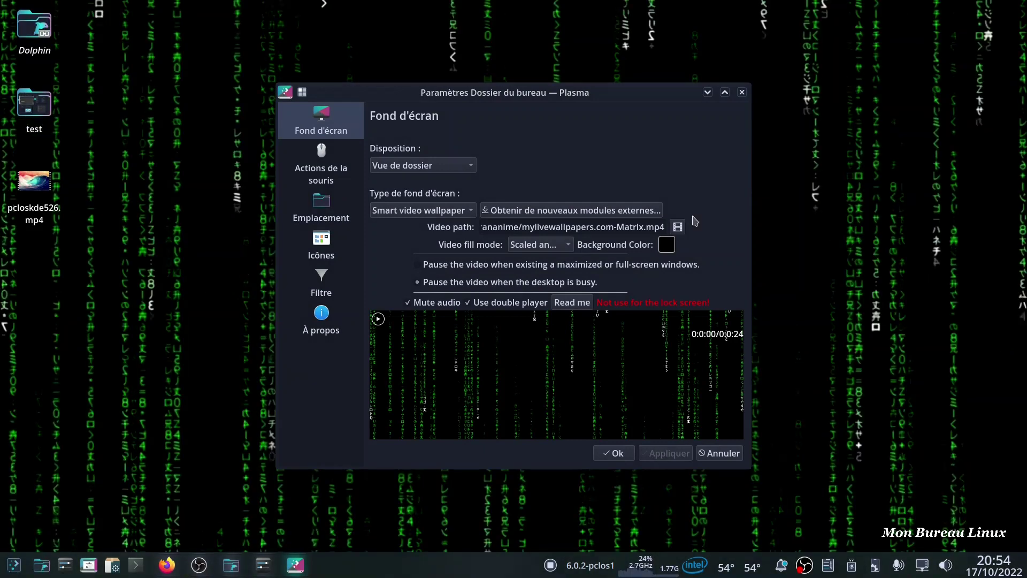
Move the wallpaper settings window aside and apply saitama-one-punch-man-1080-live-wallpaper.mp4 as the video wallpaper.
drag(584, 96, 818, 50)
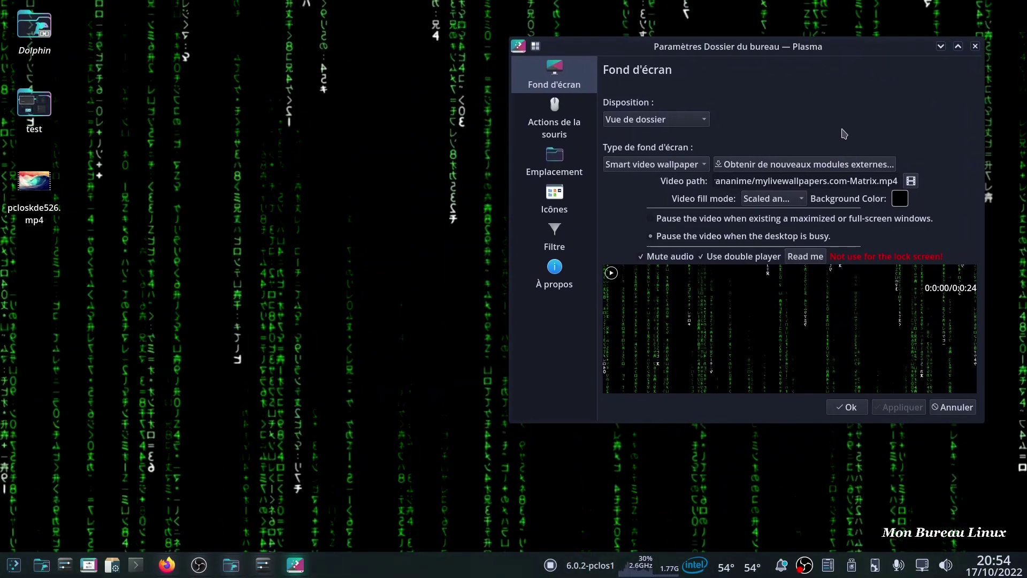
click(910, 182)
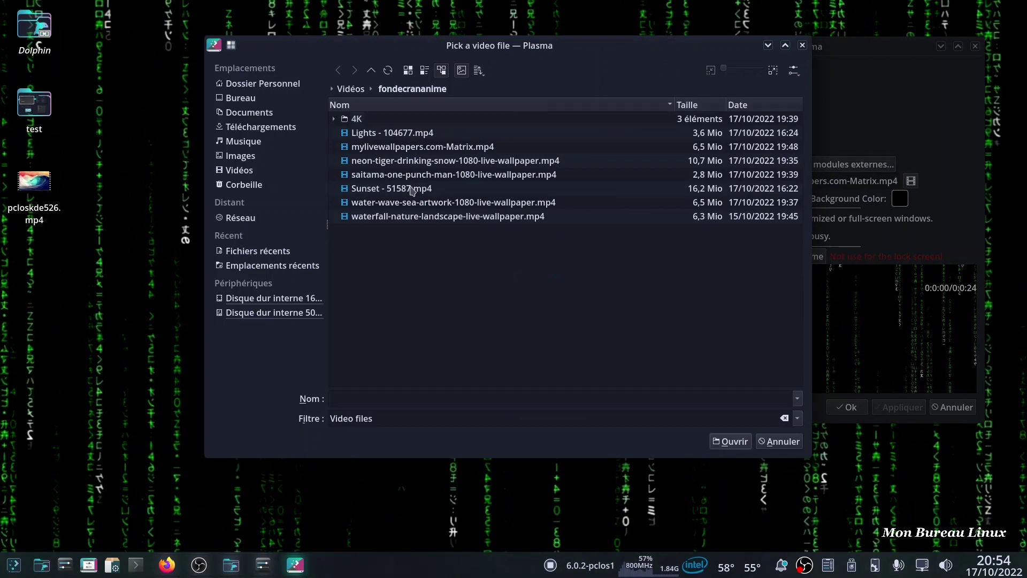
double_click(455, 174)
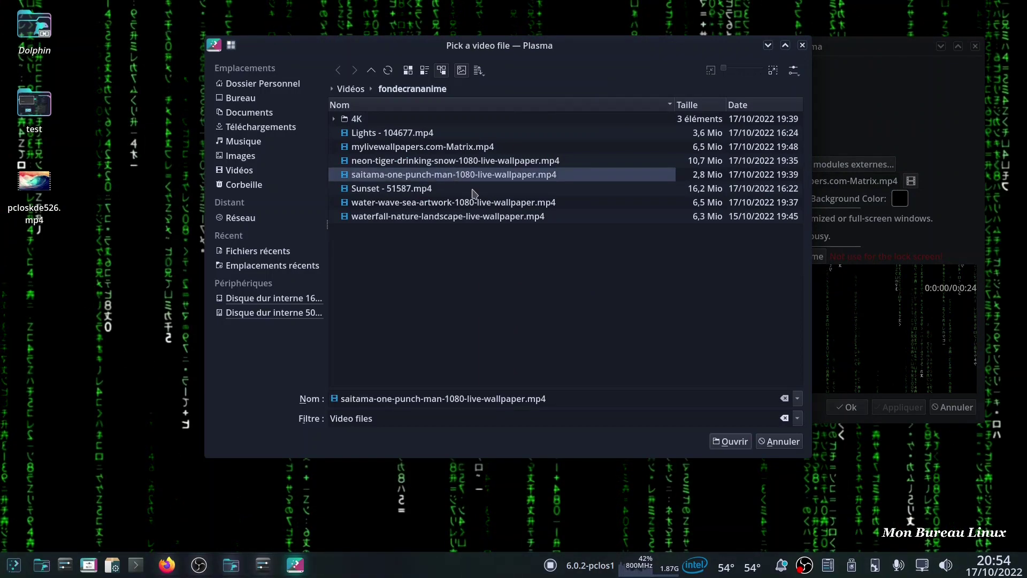
click(888, 407)
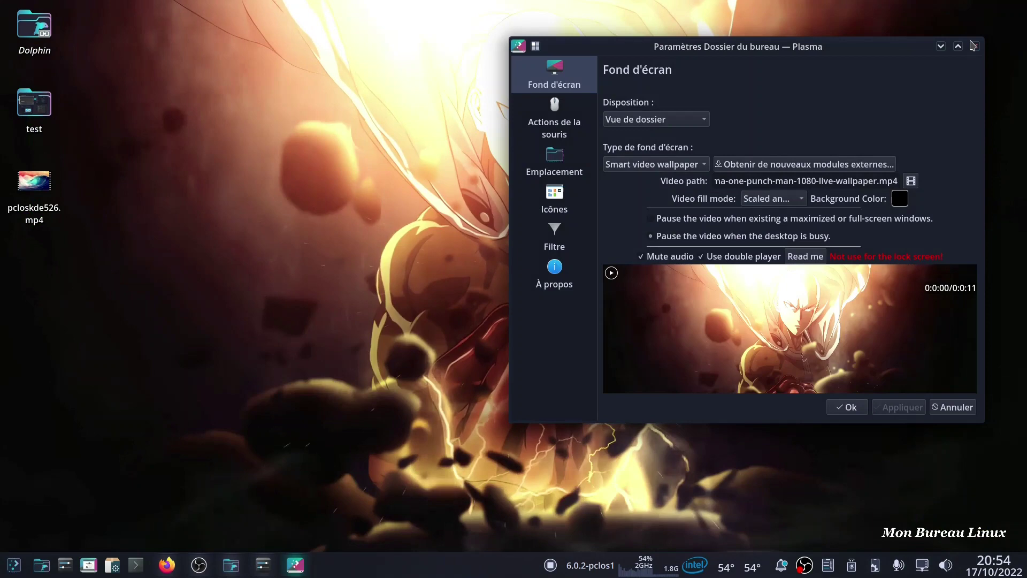
click(973, 46)
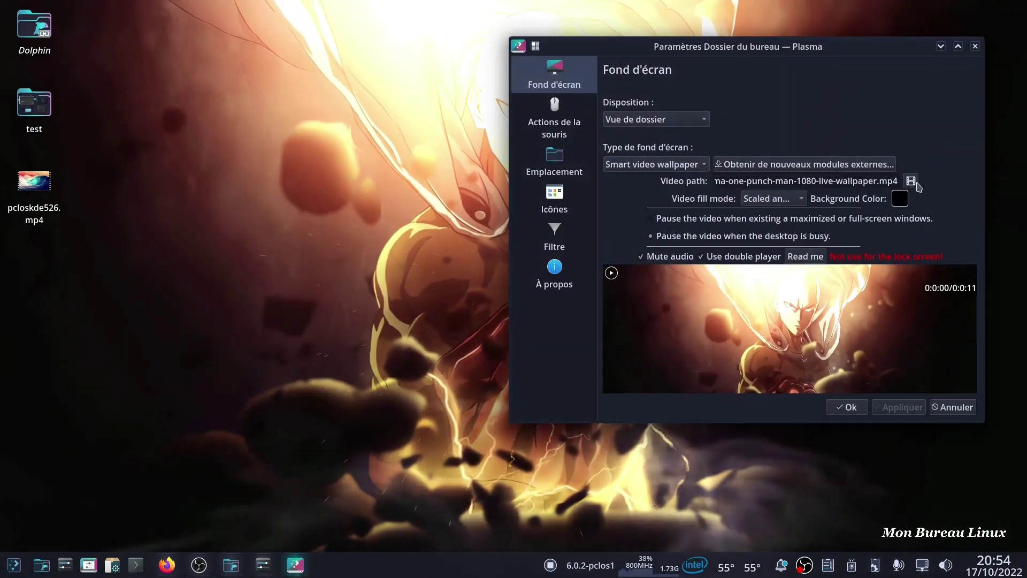
Apply water-wave-sea-artwork-1080-live-wallpaper.mp4 as the video wallpaper and minimize the wallpaper settings window.
click(911, 181)
double_click(457, 223)
click(897, 407)
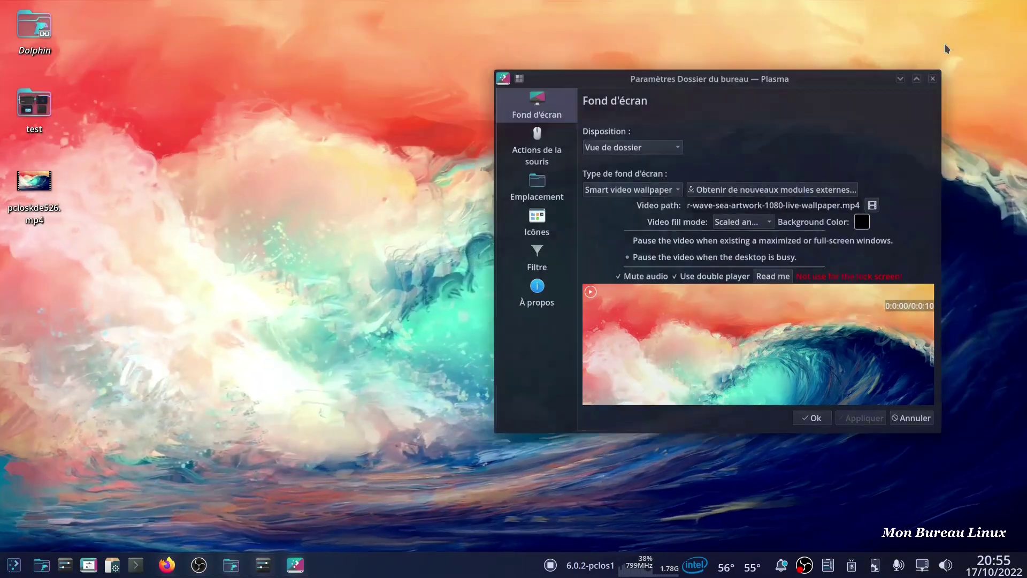
click(939, 48)
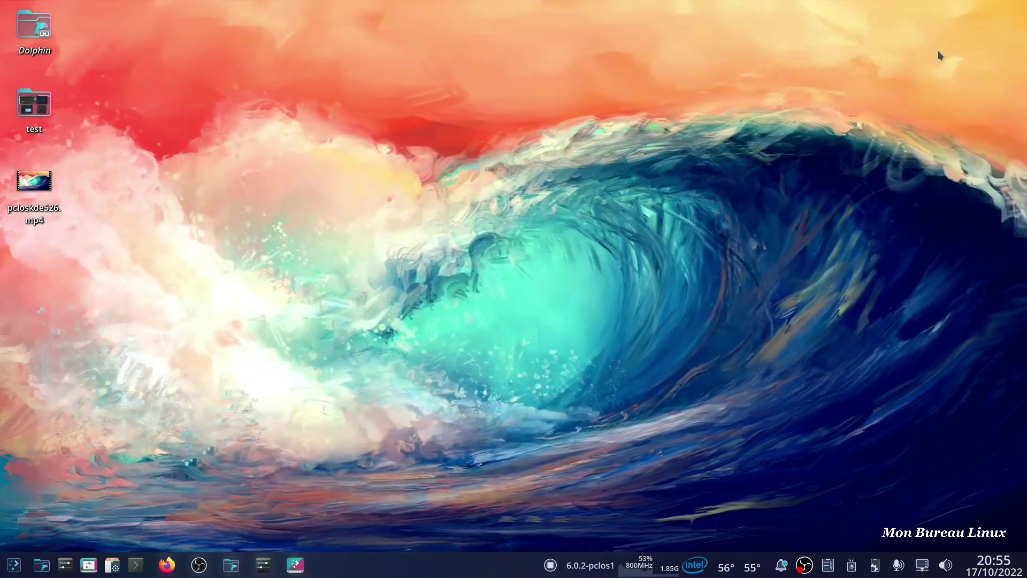
Restore the wallpaper settings, apply neon-tiger-drinking-snow-1080-live-wallpaper.mp4 as the video wallpaper, and close the settings.
click(294, 565)
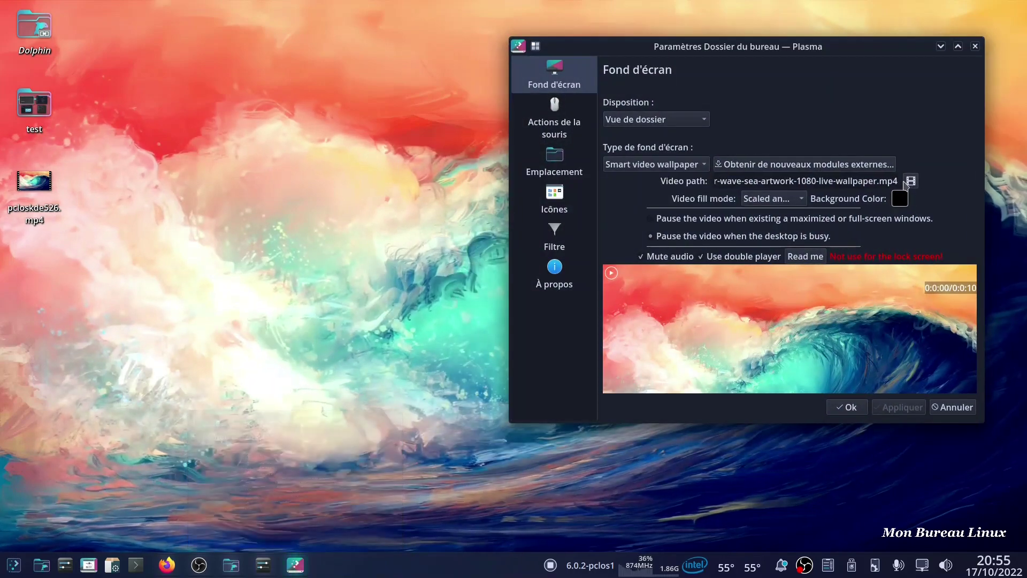
click(909, 181)
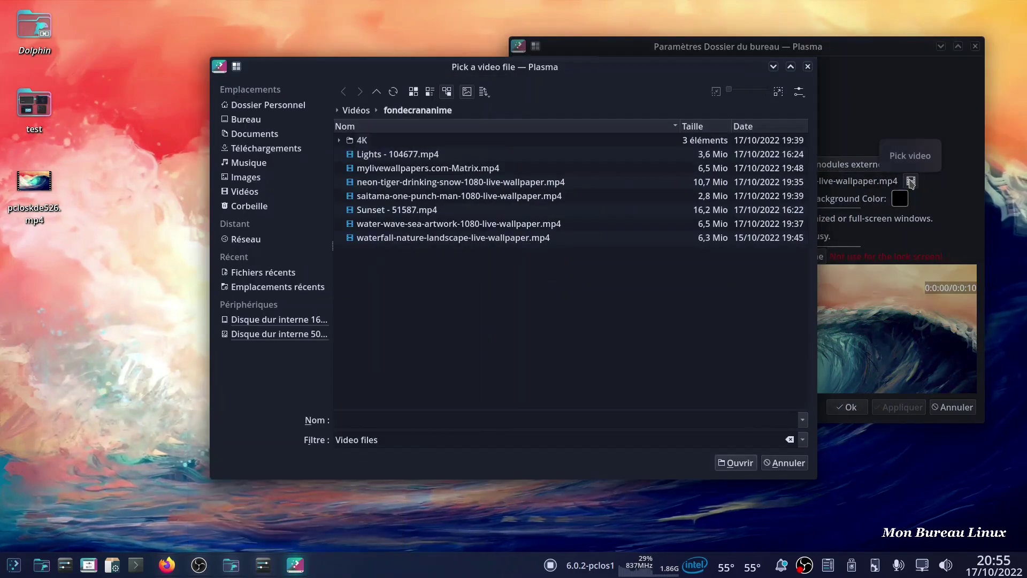
double_click(435, 182)
click(885, 407)
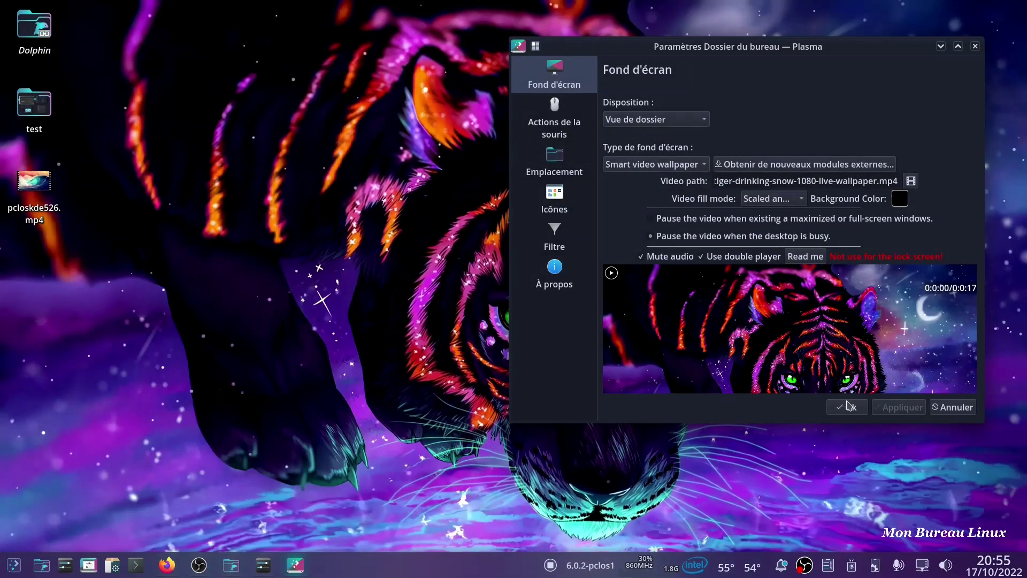
click(847, 407)
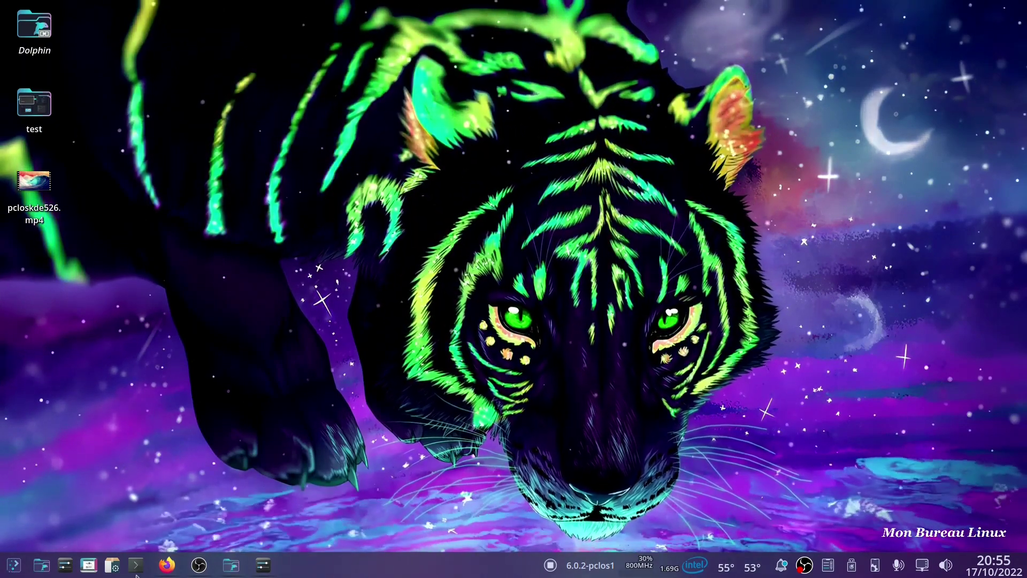
Switch to Firefox to view the Pixabay and livewallpapers4free.com live wallpaper pages, and minimize the browser.
click(165, 567)
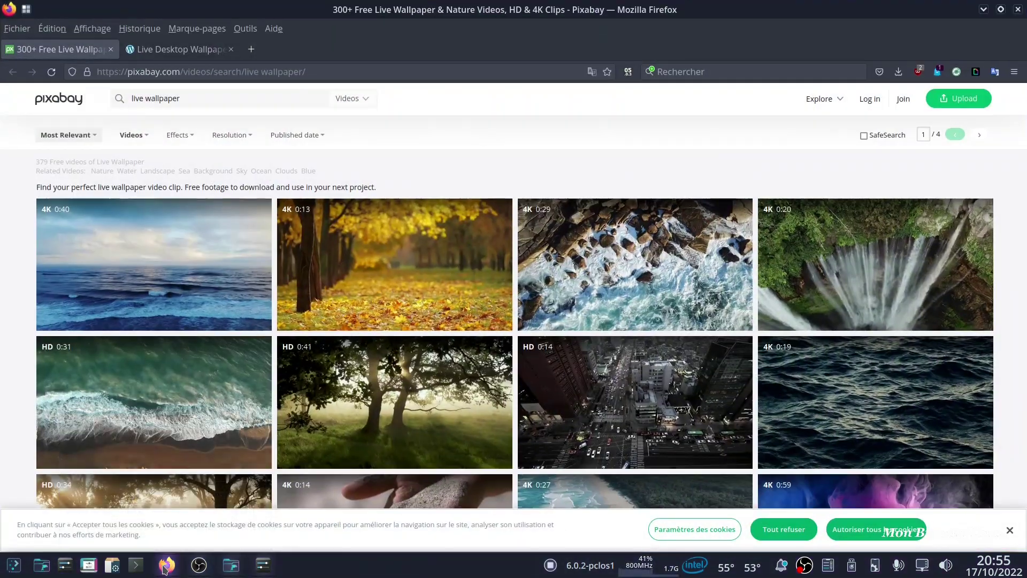
click(183, 51)
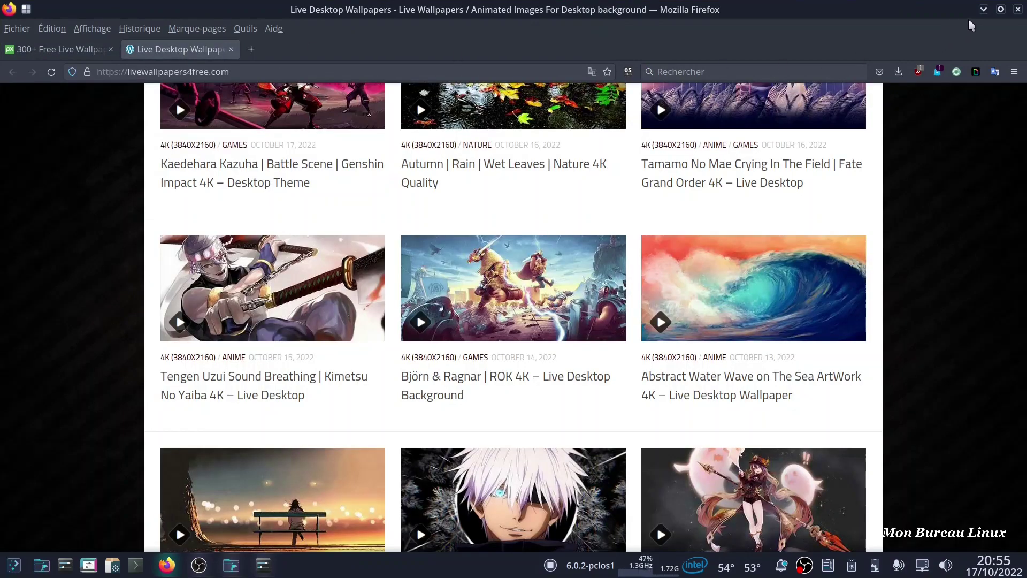
click(983, 10)
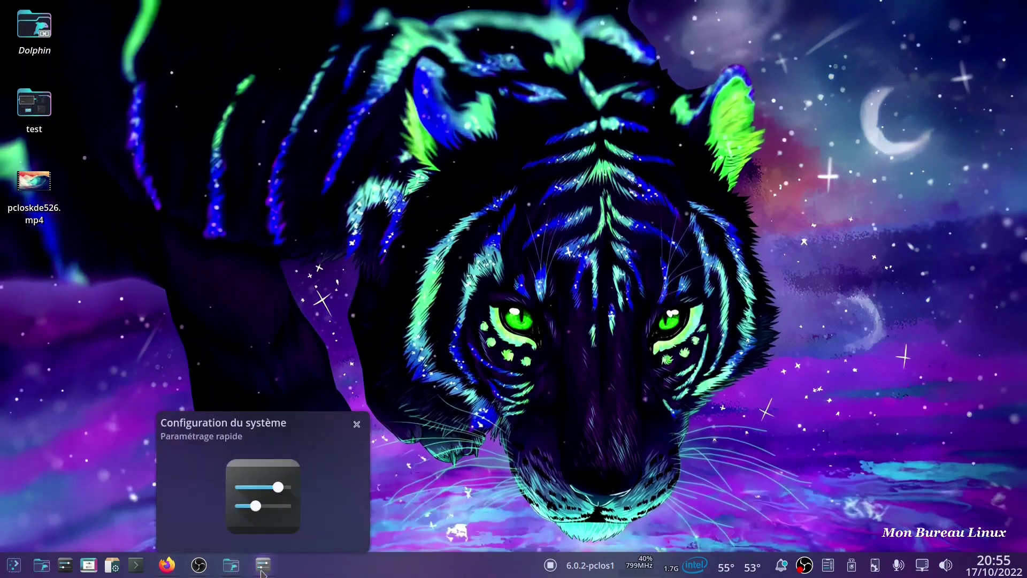
Open the desktop wallpaper settings through System Settings and browse the downloadable wallpaper plugins, closing the plugin list when done.
click(261, 568)
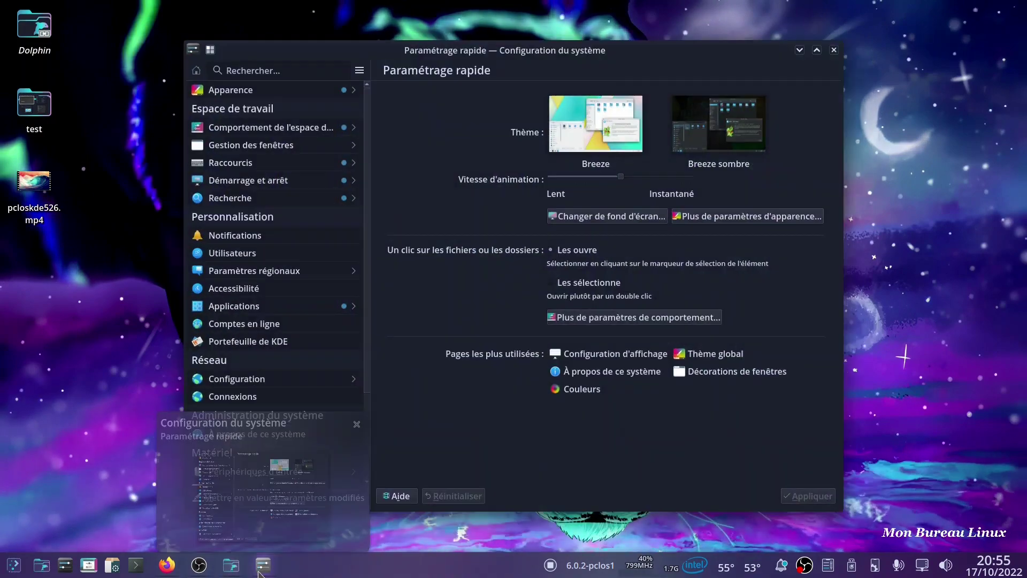
click(644, 219)
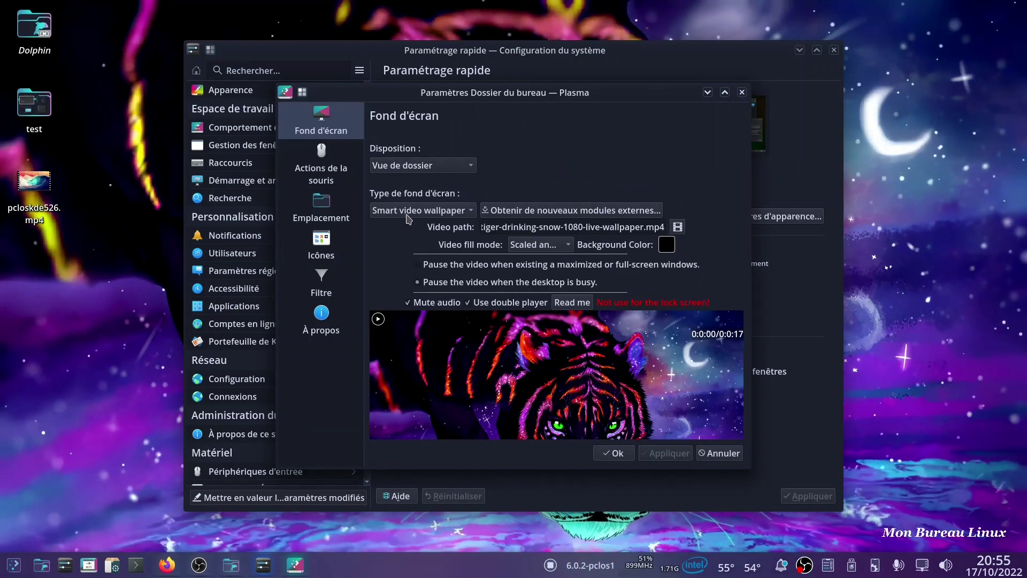
click(622, 215)
scroll(563, 387, down, 3)
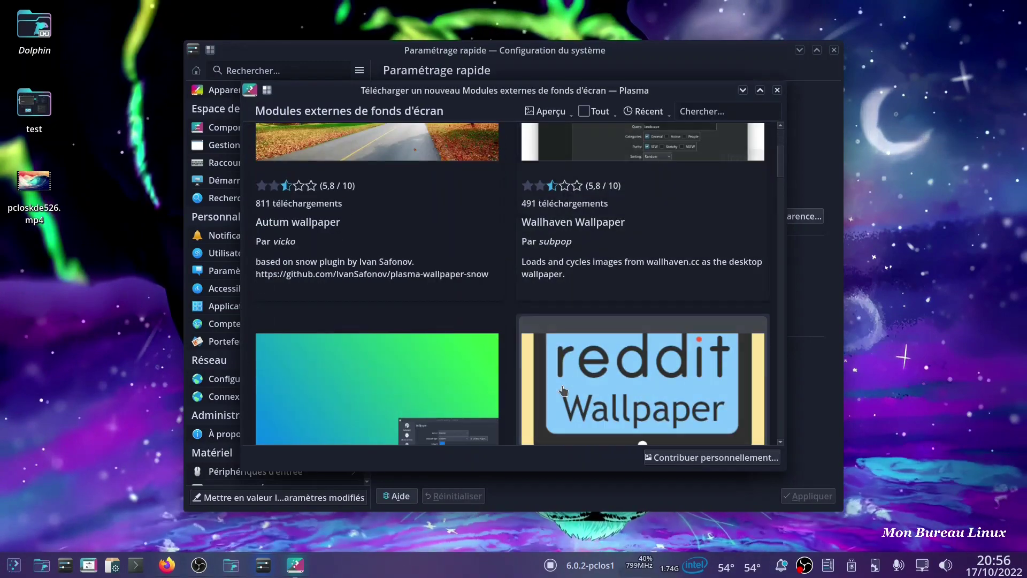
scroll(564, 388, down, 2)
scroll(563, 389, up, 3)
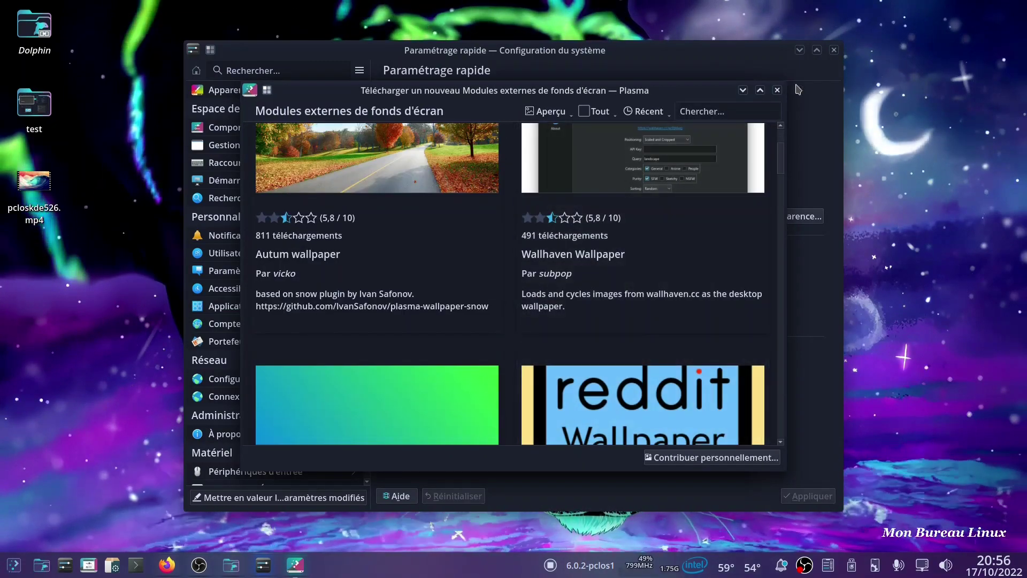
click(777, 90)
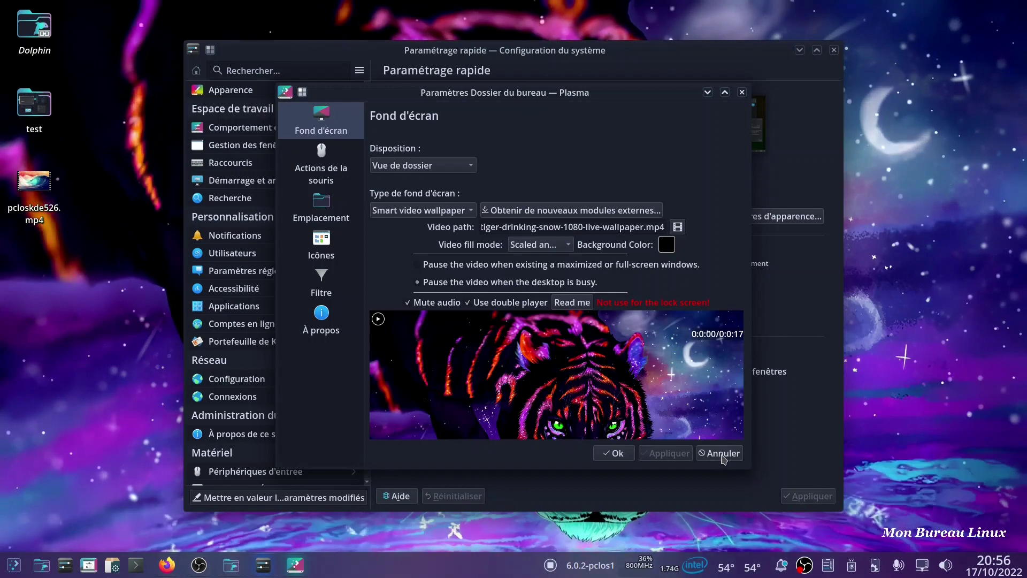
Set the video wallpaper to pause when maximized or full-screen windows exist, apply and close the dialog, and minimize System Settings.
click(420, 269)
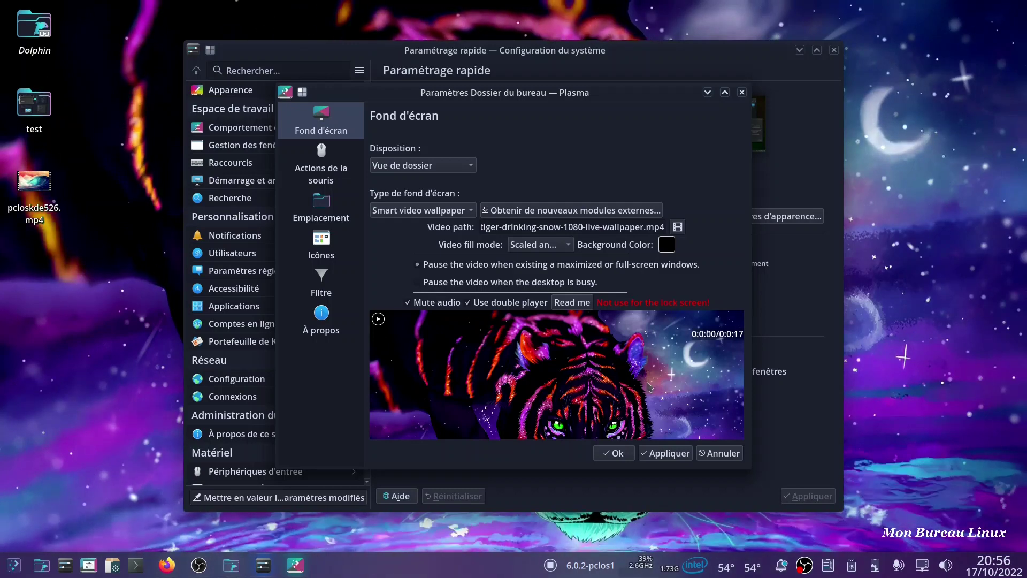
click(664, 456)
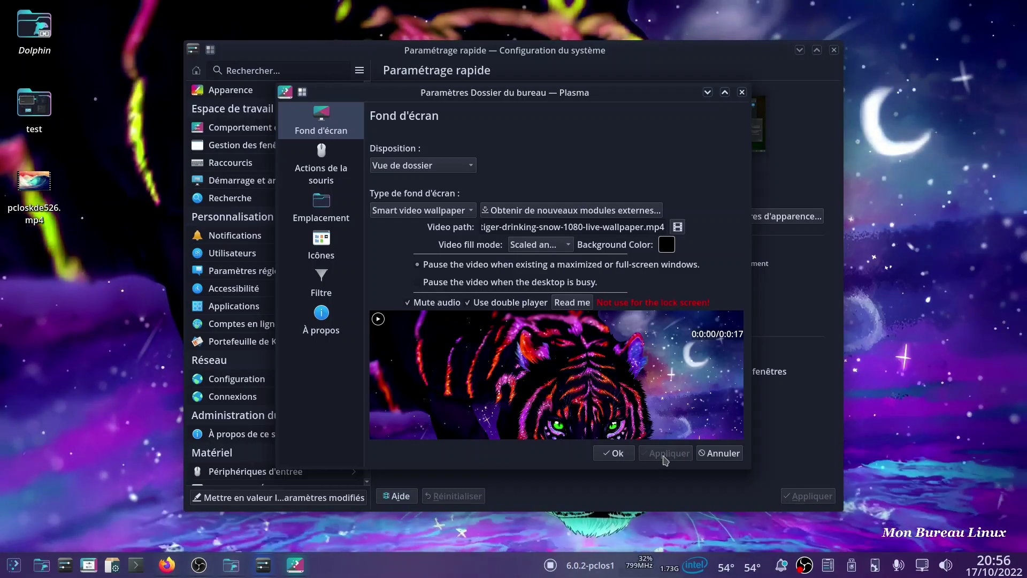
click(615, 456)
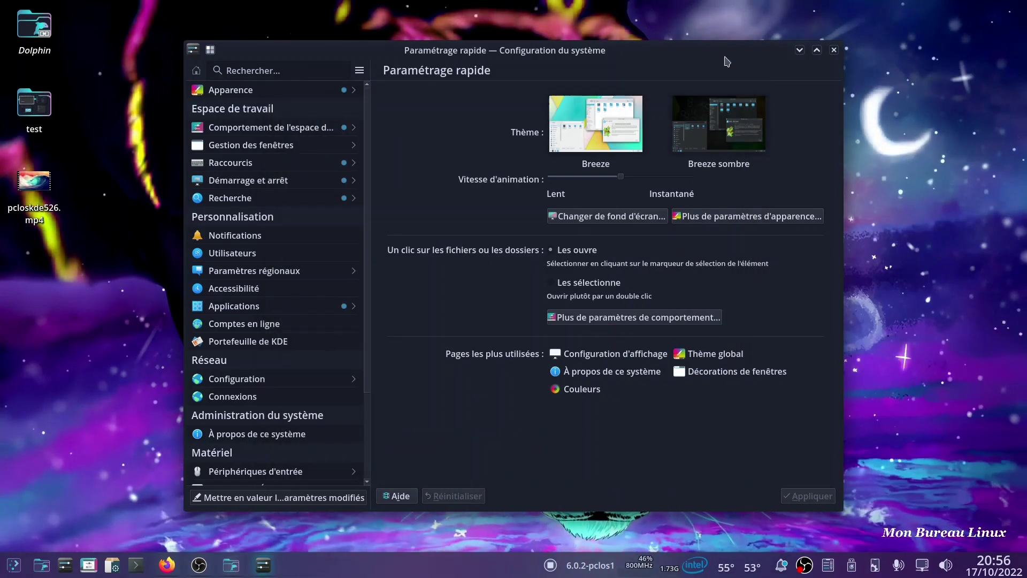
click(799, 51)
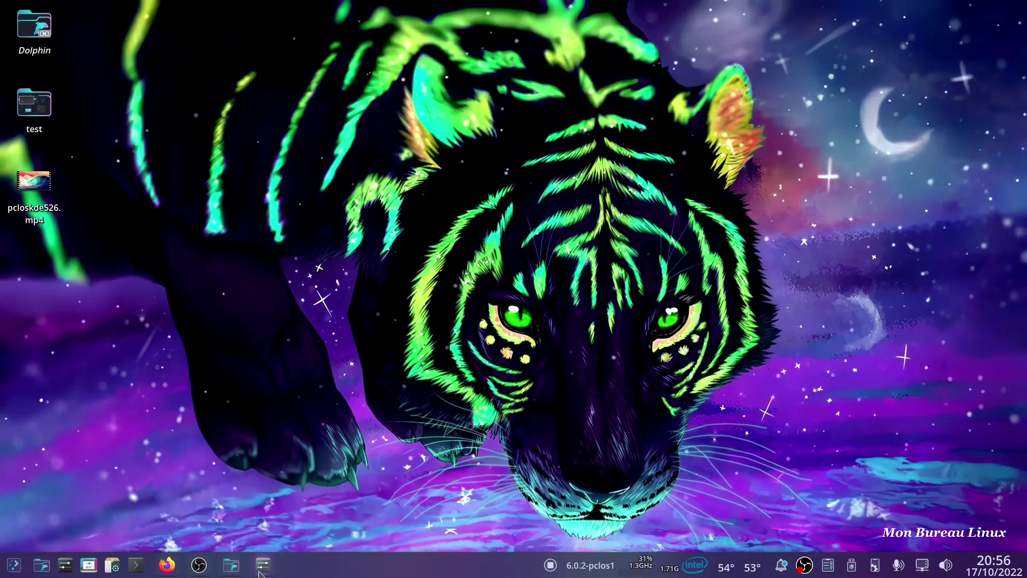
Reopen the wallpaper settings from System Settings, set the video to pause when the desktop is busy, confirm, and minimize System Settings.
click(261, 568)
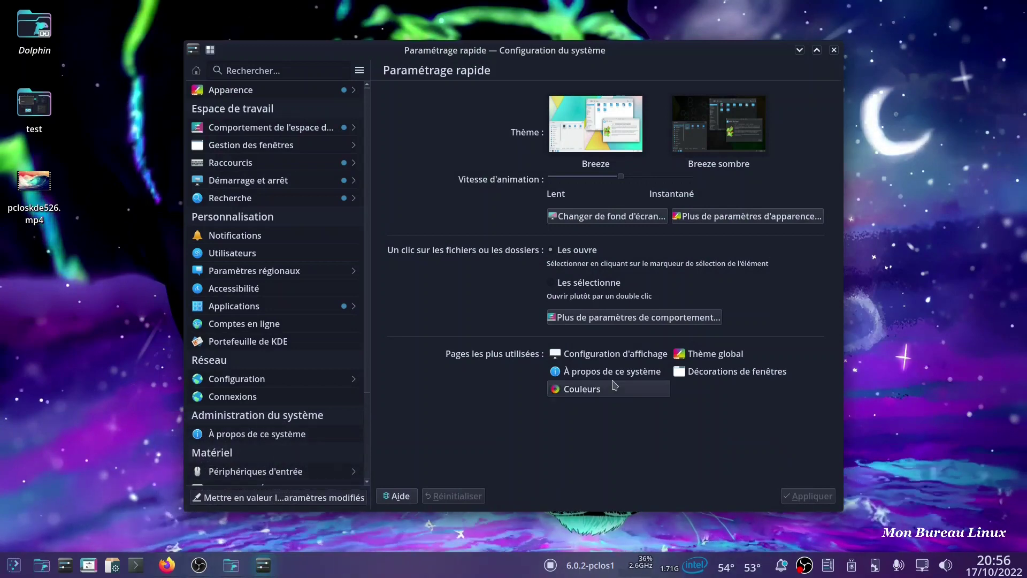
click(617, 221)
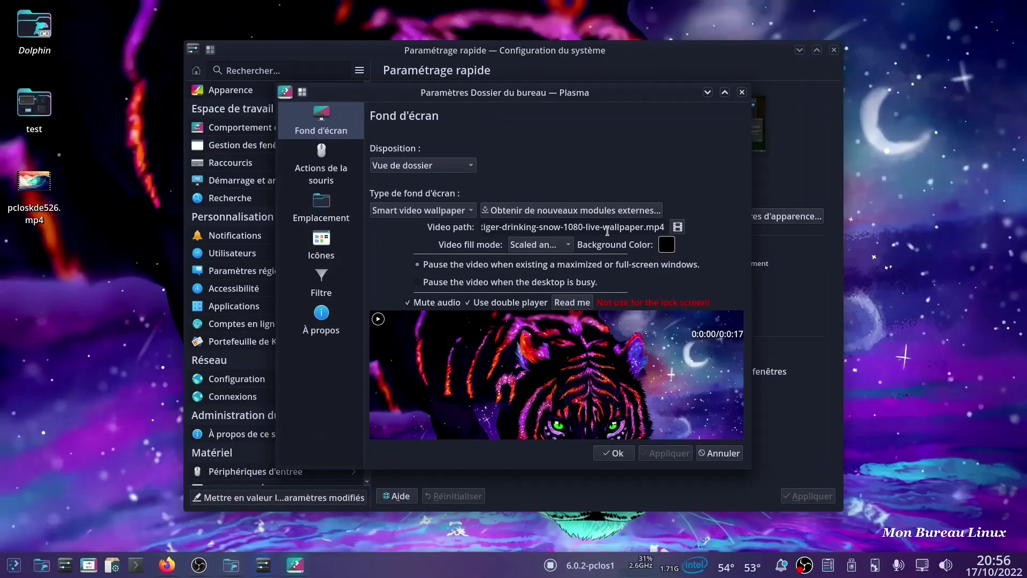
click(422, 283)
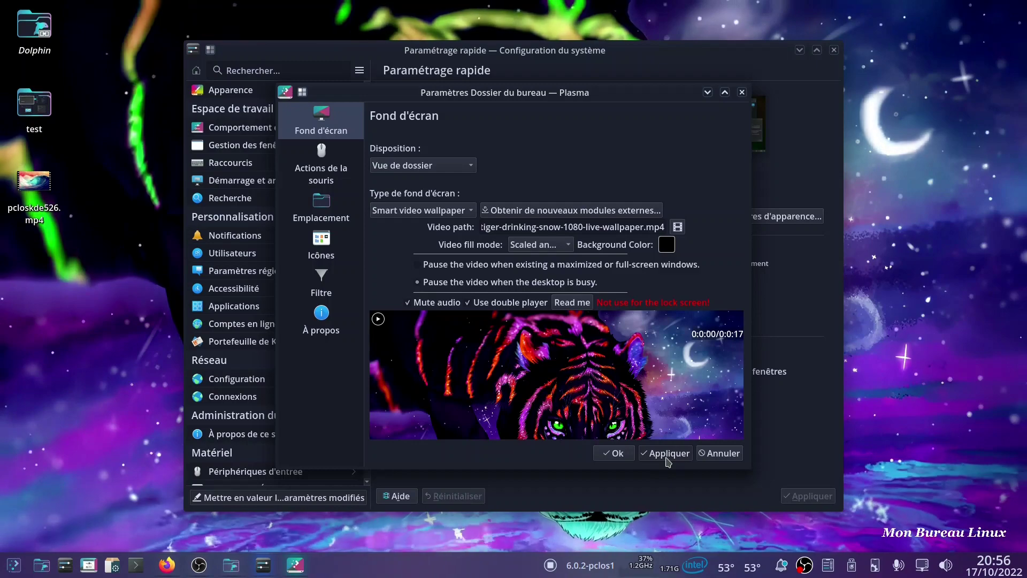
click(616, 454)
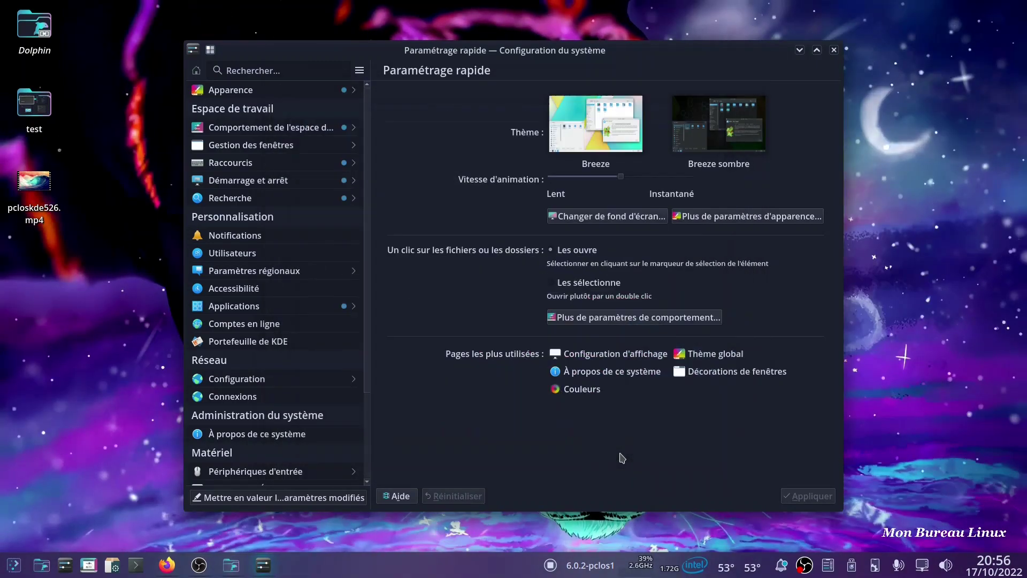
click(800, 51)
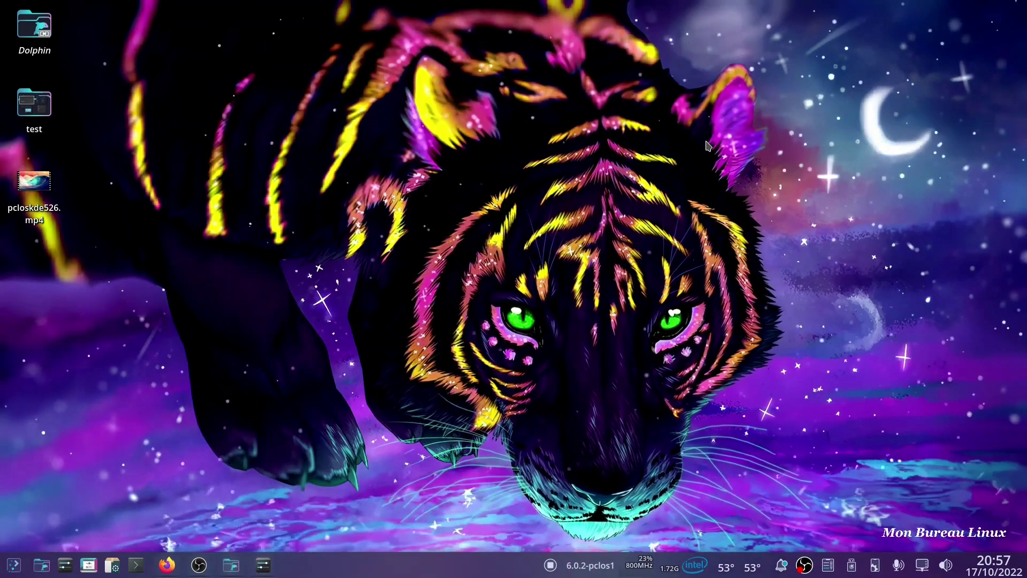